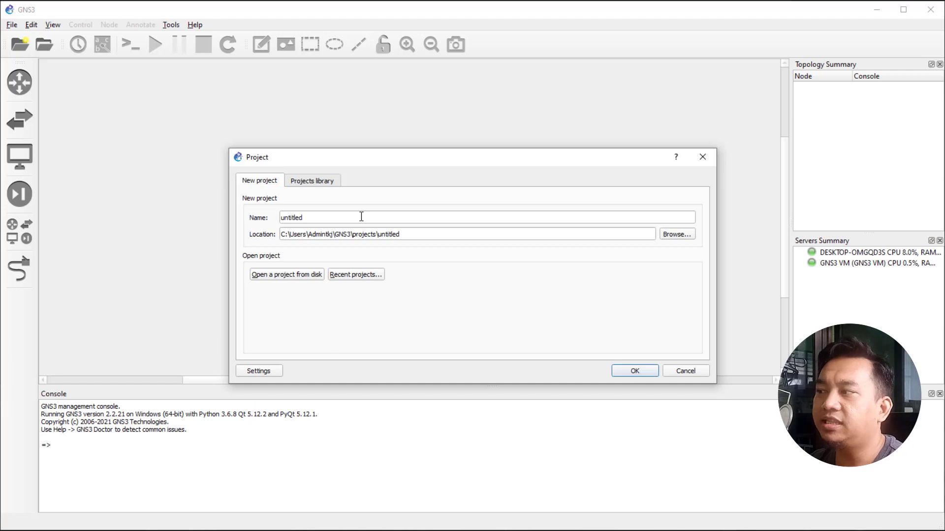
Replace the default project name with 'importmikrotik' and create the project.
{"action": "double_click", "coordinate": [321, 217]}
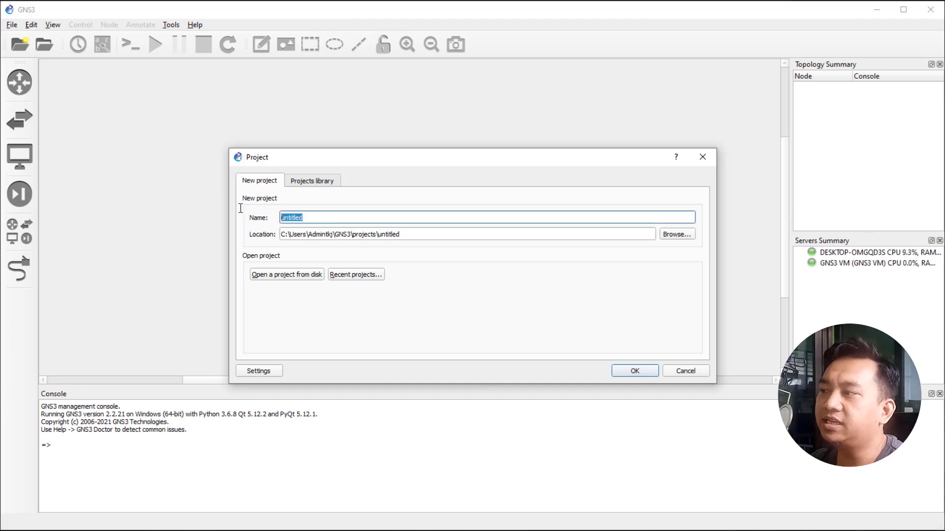
{"action": "type", "text": "importmikrotik"}
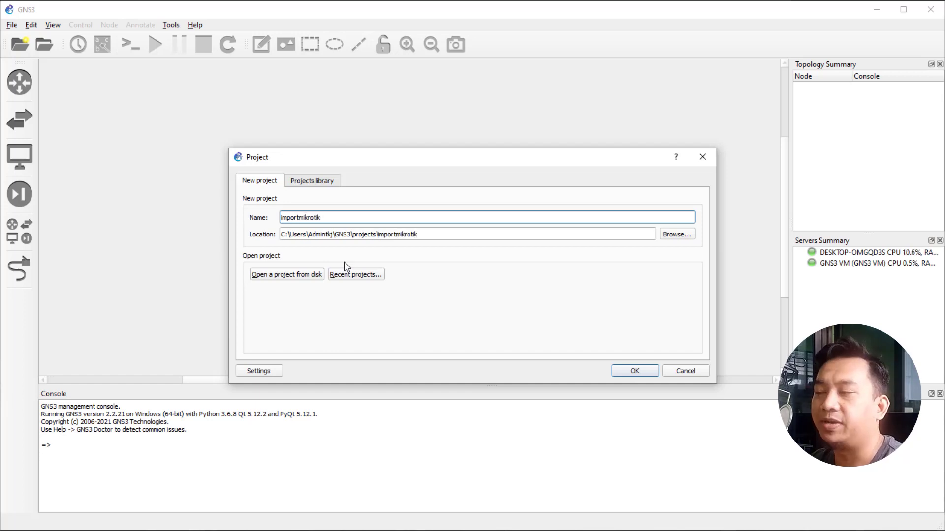
{"action": "left_click", "coordinate": [634, 372]}
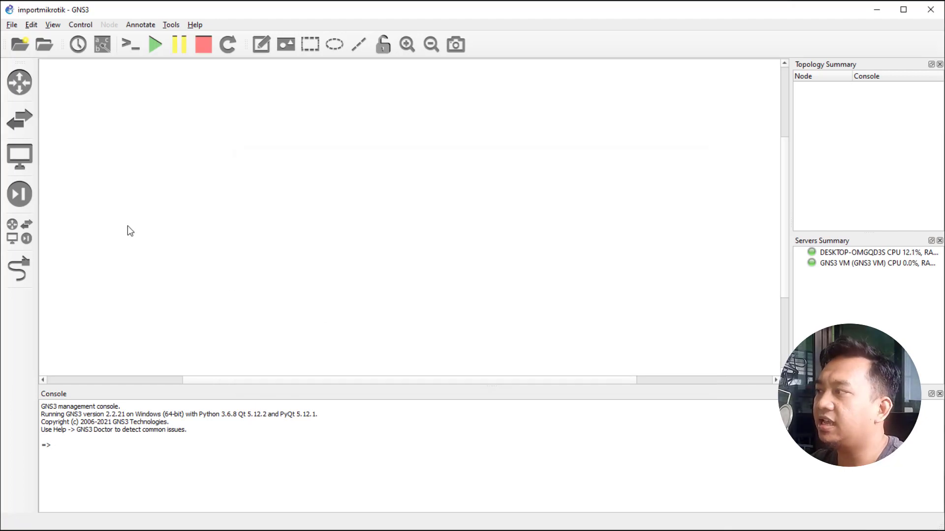
Start a new router template installed from the GNS3 server's appliances.
{"action": "left_click", "coordinate": [17, 86]}
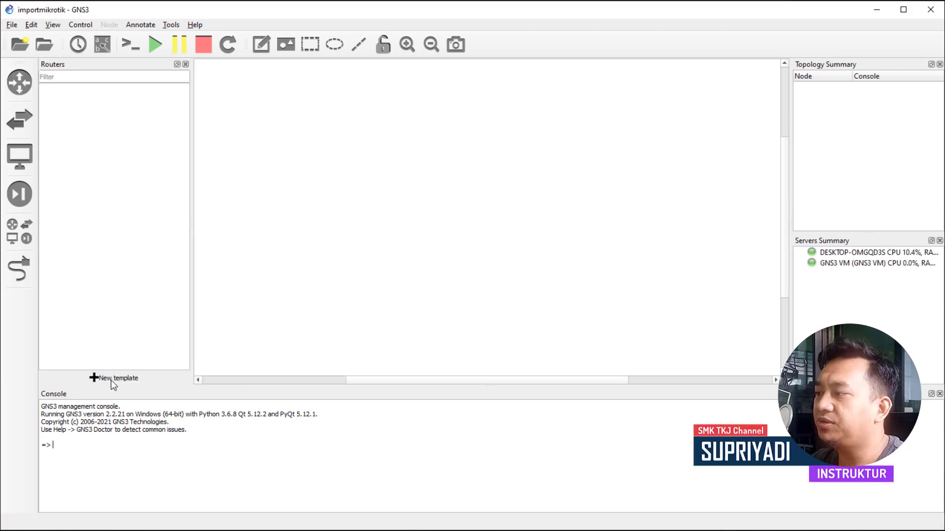
{"action": "left_click", "coordinate": [113, 379]}
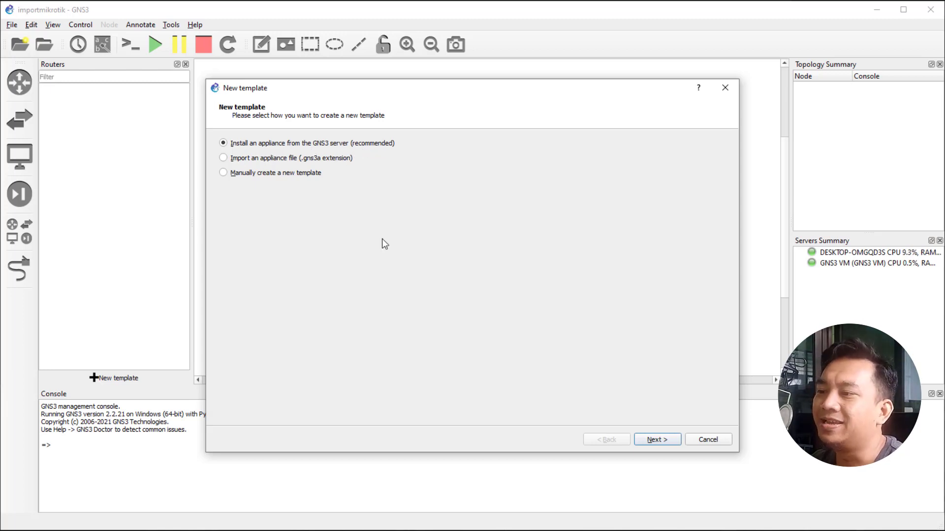
{"action": "left_click", "coordinate": [659, 442]}
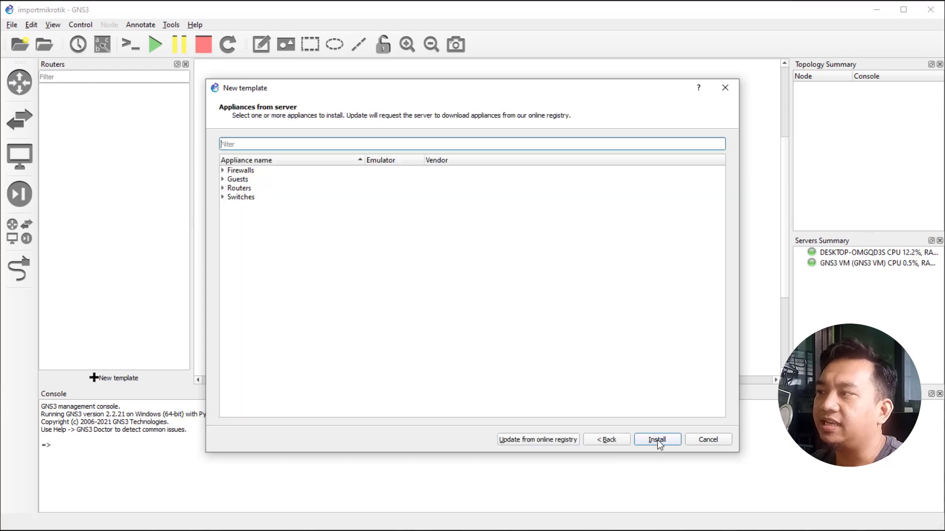
Filter the appliance list by 'mik' and select MikroTik CHR.
{"action": "left_click", "coordinate": [260, 145]}
{"action": "type", "text": "rout"}
{"action": "key", "text": "BackSpace"}
{"action": "key", "text": "BackSpace"}
{"action": "key", "text": "BackSpace"}
{"action": "key", "text": "BackSpace"}
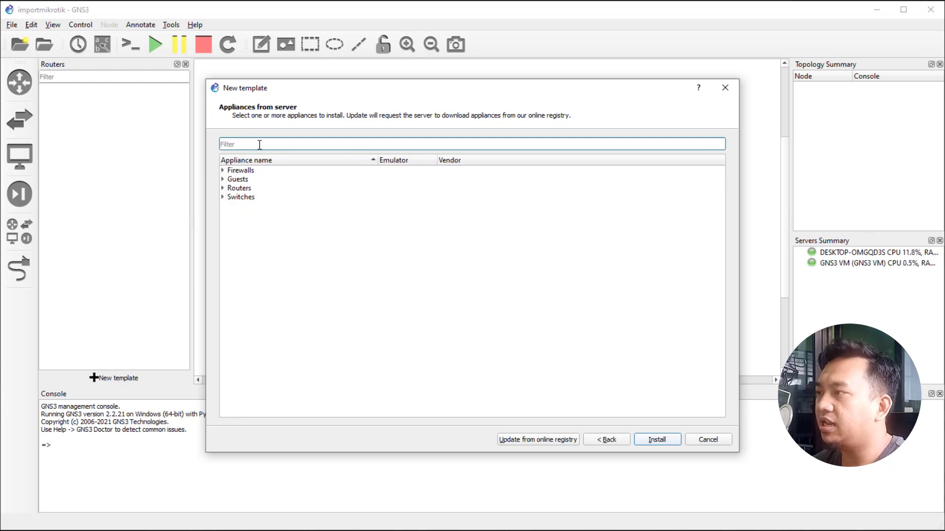
{"action": "type", "text": "mik"}
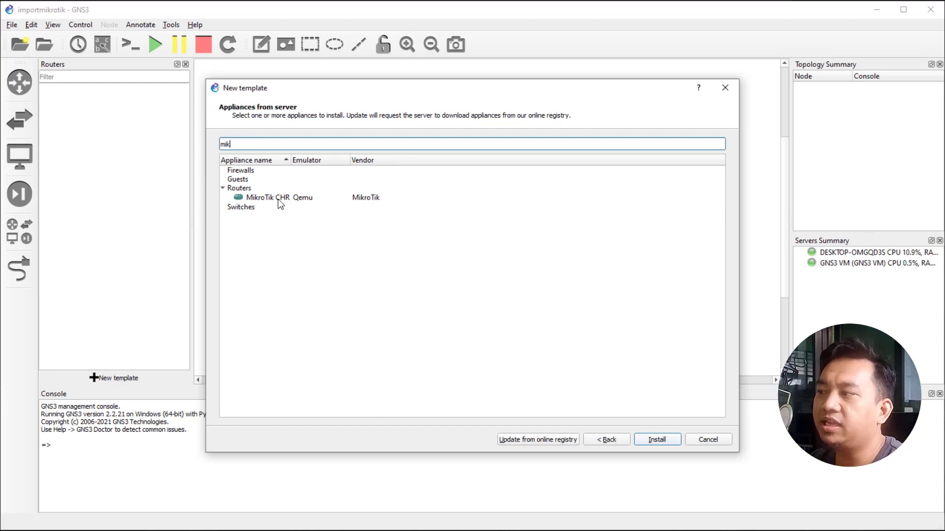
{"action": "mouse_move", "coordinate": [279, 203]}
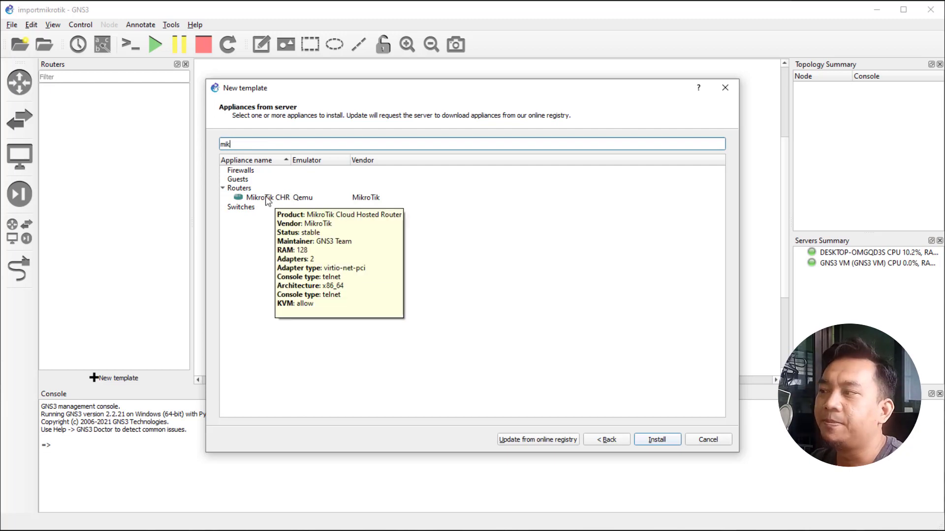
{"action": "left_click", "coordinate": [268, 200]}
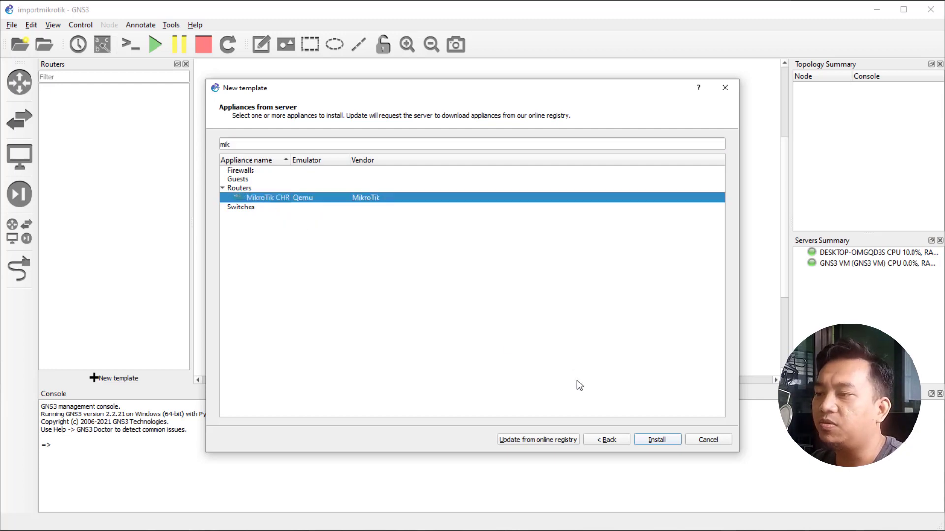
Install MikroTik CHR on the GNS3 VM with the default Qemu binary, choosing version 6.47.
{"action": "left_click", "coordinate": [658, 440]}
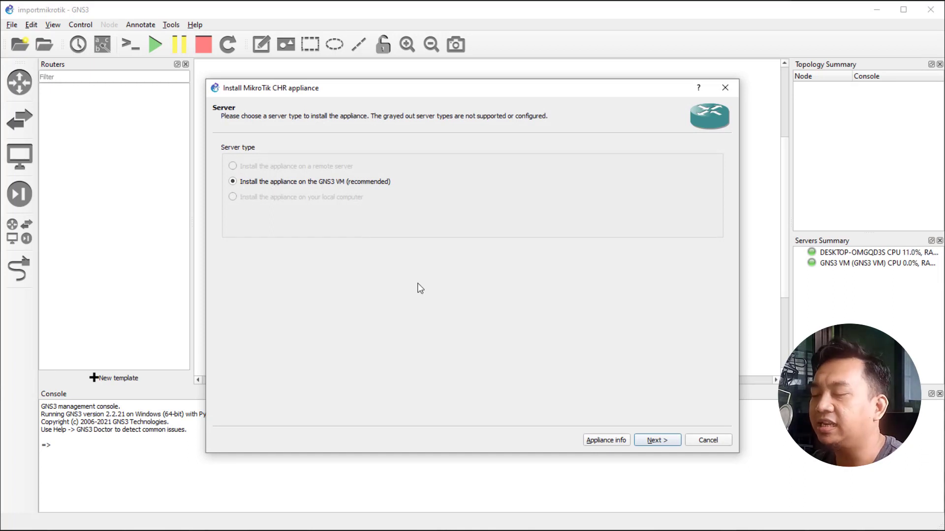
{"action": "left_click", "coordinate": [657, 441]}
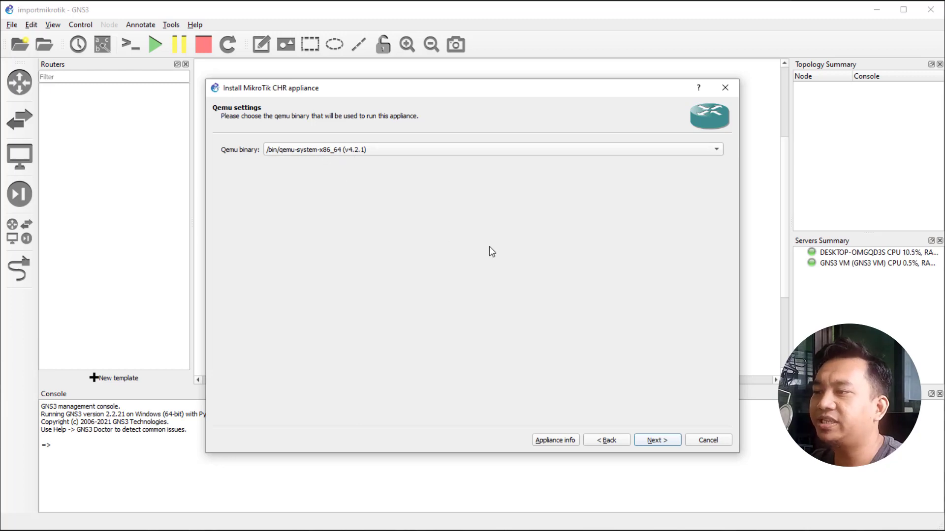
{"action": "left_click", "coordinate": [665, 442]}
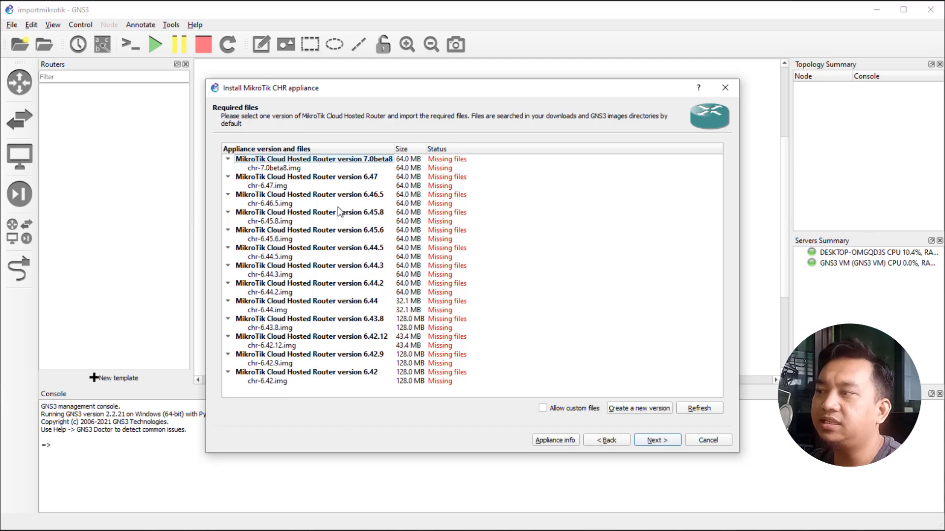
{"action": "left_click", "coordinate": [366, 178]}
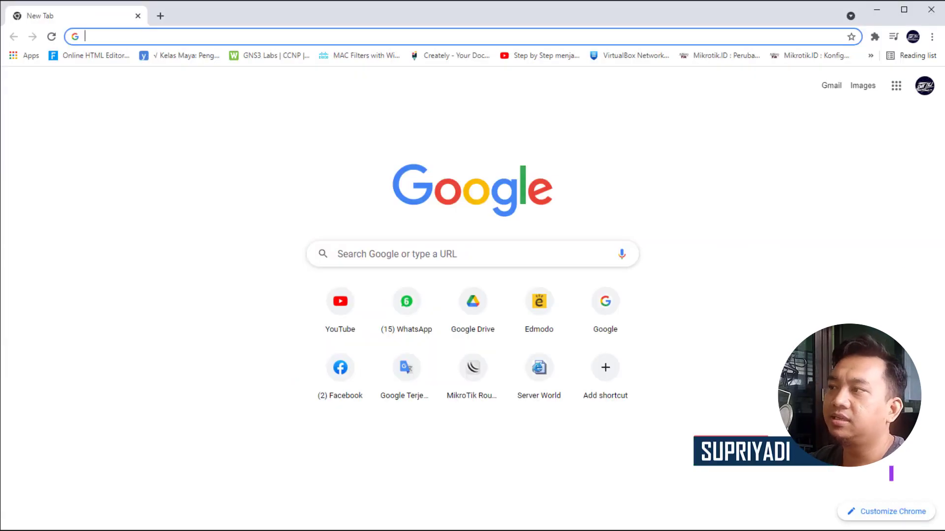
Browse mikrotik.com's software downloads to the Cloud Hosted Router images, then return to GNS3.
{"action": "left_click", "coordinate": [419, 36]}
{"action": "type", "text": "mikrotik.com"}
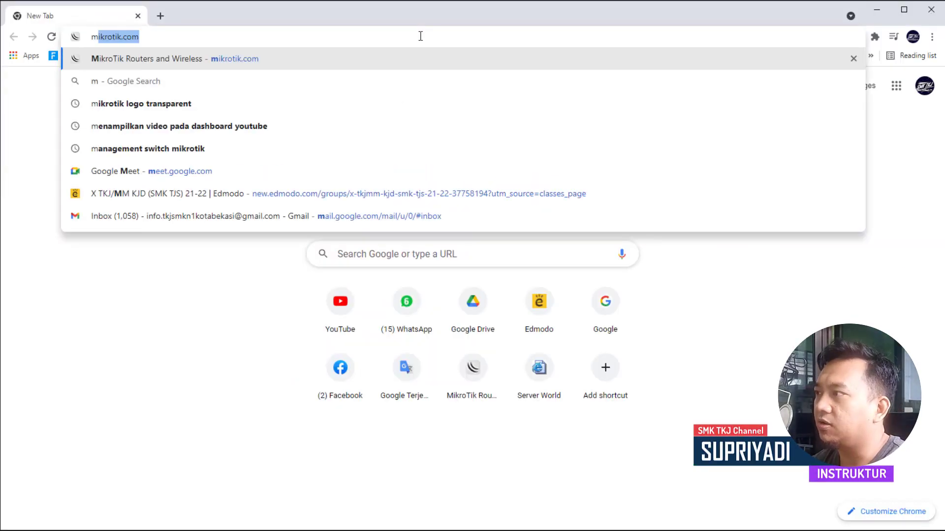
{"action": "key", "text": "Return"}
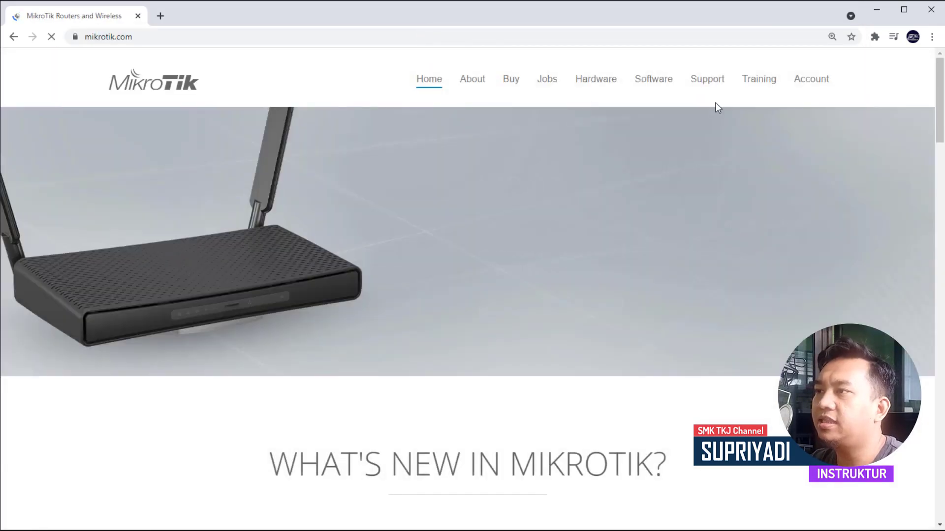
{"action": "left_click", "coordinate": [654, 79]}
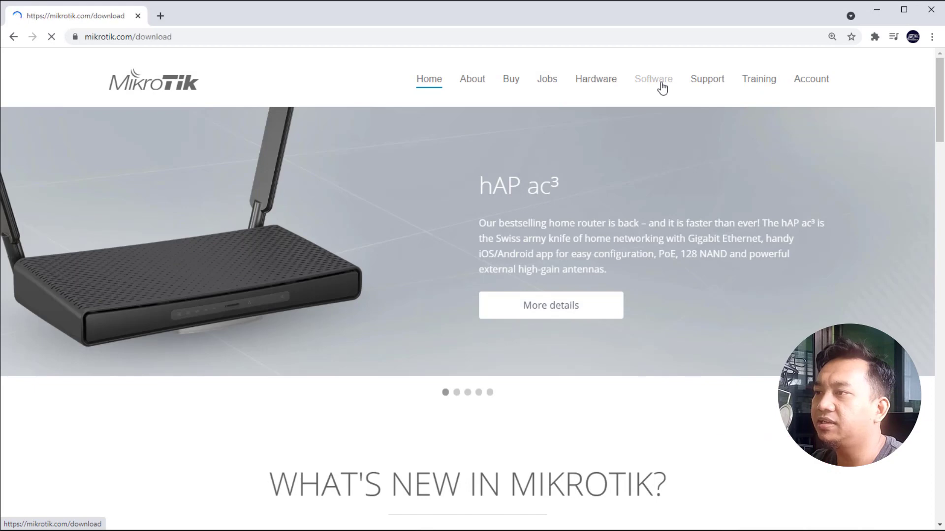
{"action": "scroll", "coordinate": [588, 289], "scroll_direction": "down", "scroll_amount": 3}
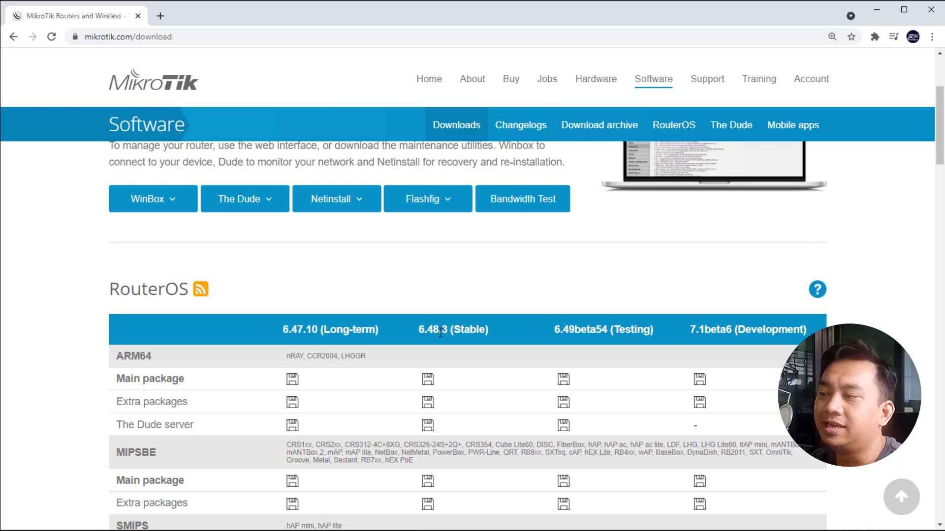
{"action": "scroll", "coordinate": [440, 333], "scroll_direction": "down", "scroll_amount": 10}
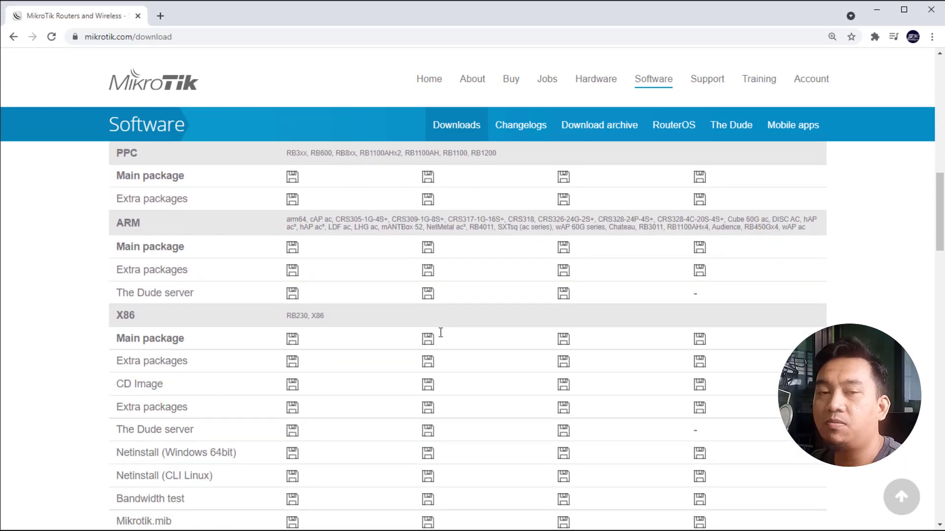
{"action": "scroll", "coordinate": [440, 334], "scroll_direction": "down", "scroll_amount": 10}
{"action": "scroll", "coordinate": [438, 333], "scroll_direction": "down", "scroll_amount": 4}
{"action": "scroll", "coordinate": [378, 331], "scroll_direction": "up", "scroll_amount": 1}
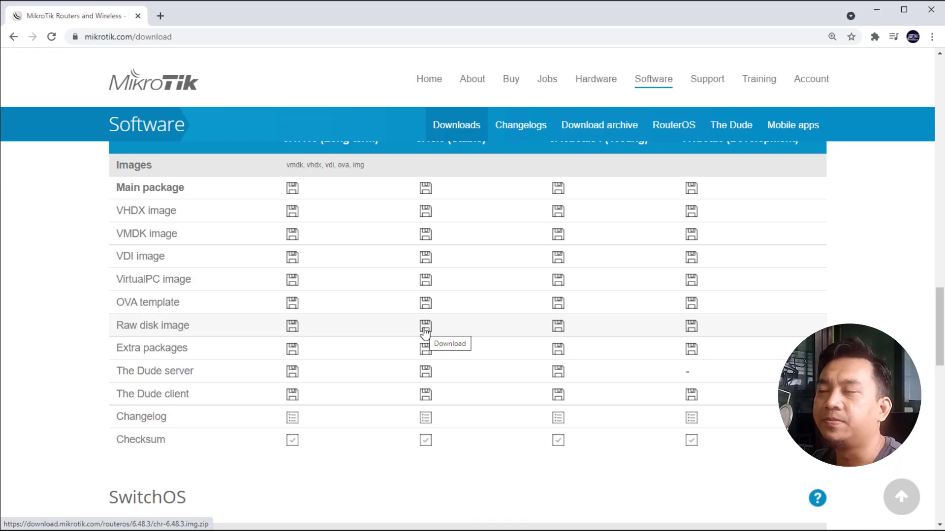
{"action": "left_click", "coordinate": [878, 11]}
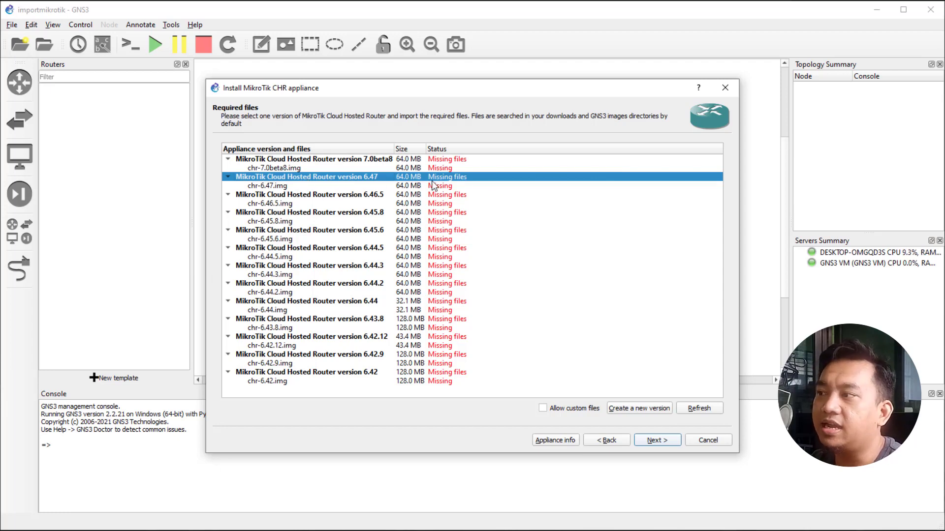
Download the missing chr-6.47.img as chr-6.47.img.zip into Downloads and show it in its folder.
{"action": "left_click", "coordinate": [278, 187]}
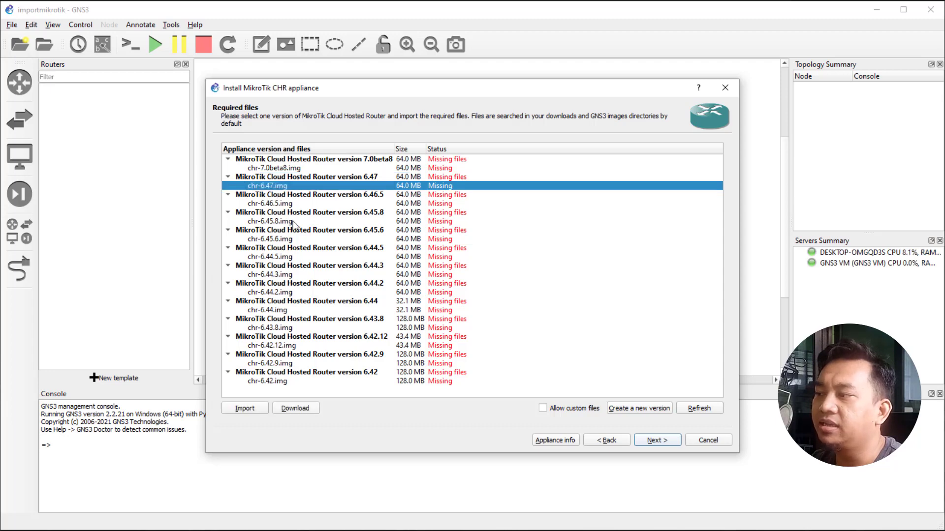
{"action": "left_click", "coordinate": [295, 409]}
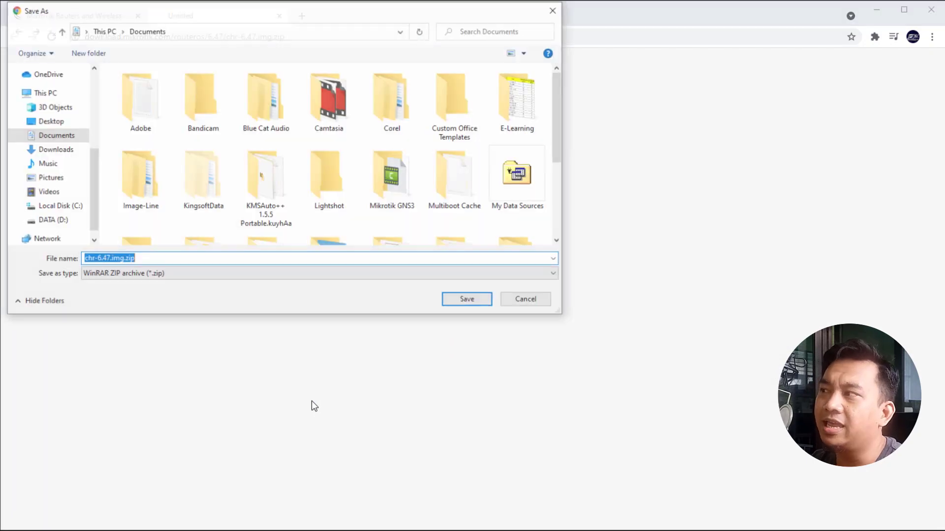
{"action": "left_click", "coordinate": [54, 150]}
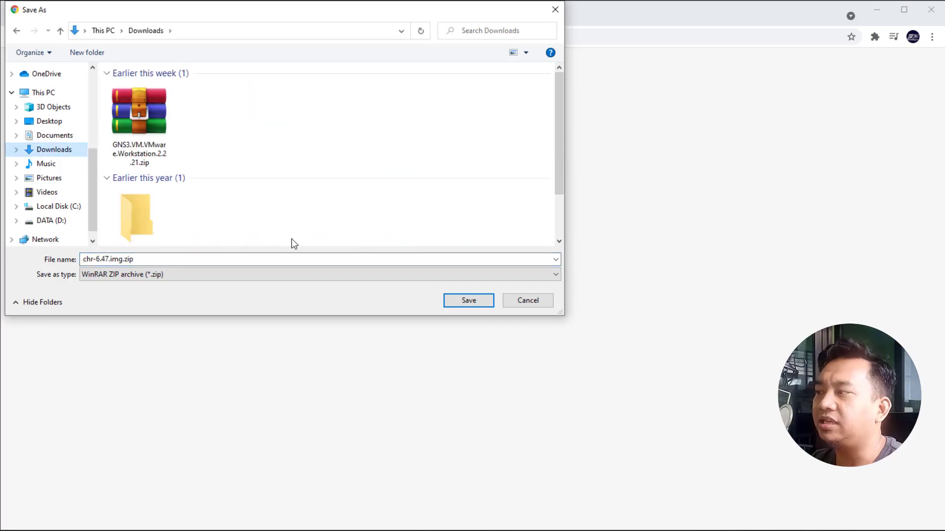
{"action": "left_click", "coordinate": [474, 302]}
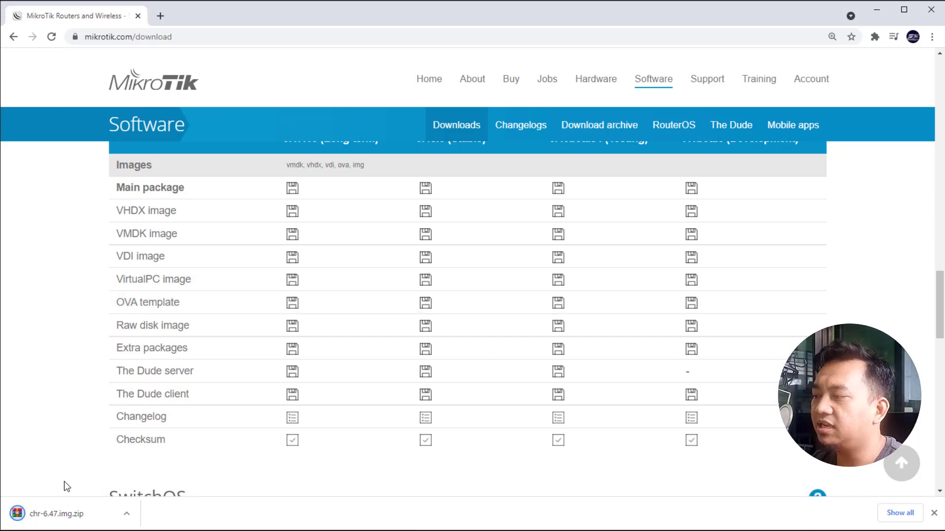
{"action": "left_click", "coordinate": [127, 516]}
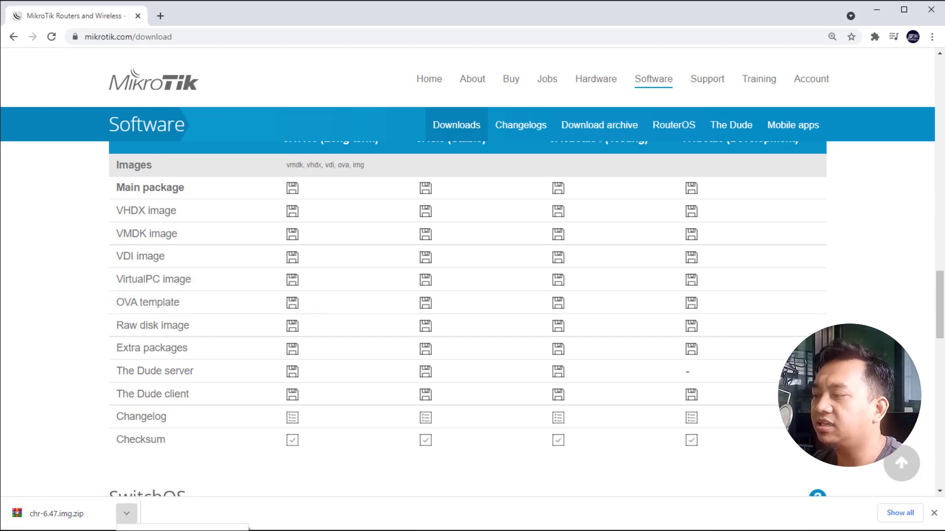
{"action": "left_click", "coordinate": [219, 481]}
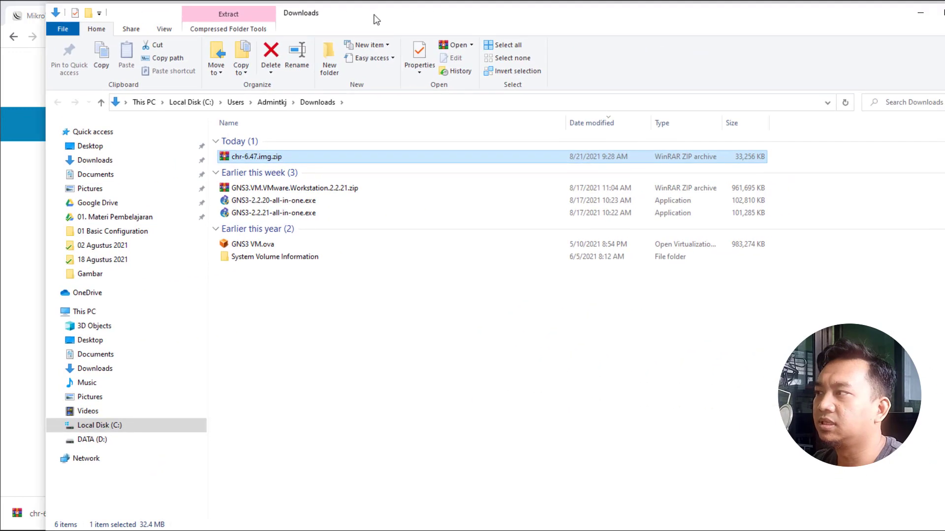
Extract chr-6.47.img from the zip in Downloads and select the unzipped image.
{"action": "left_click_drag", "start_coordinate": [376, 14], "coordinate": [328, 13]}
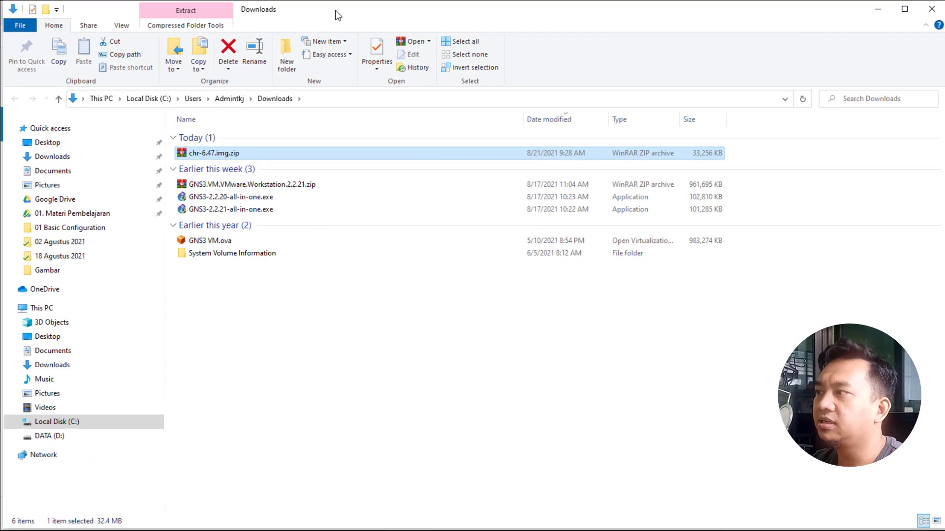
{"action": "right_click", "coordinate": [218, 158]}
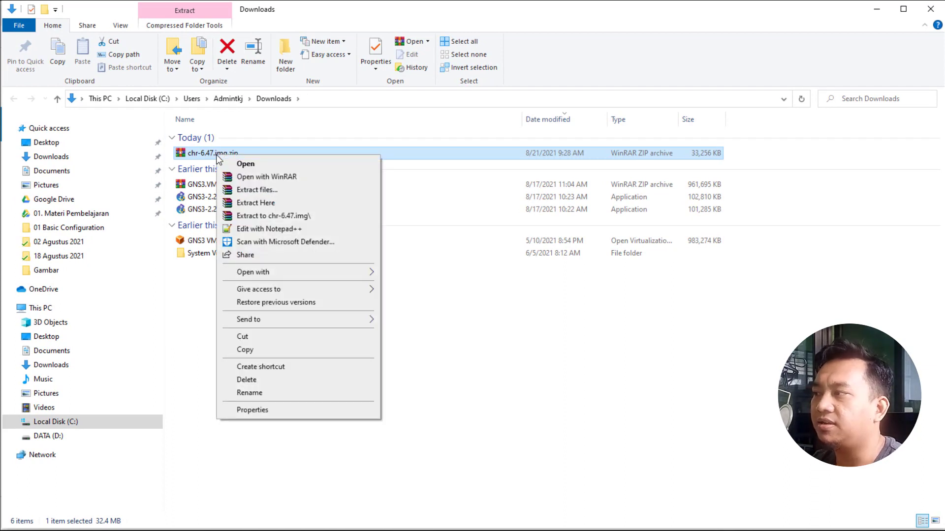
{"action": "left_click", "coordinate": [249, 205]}
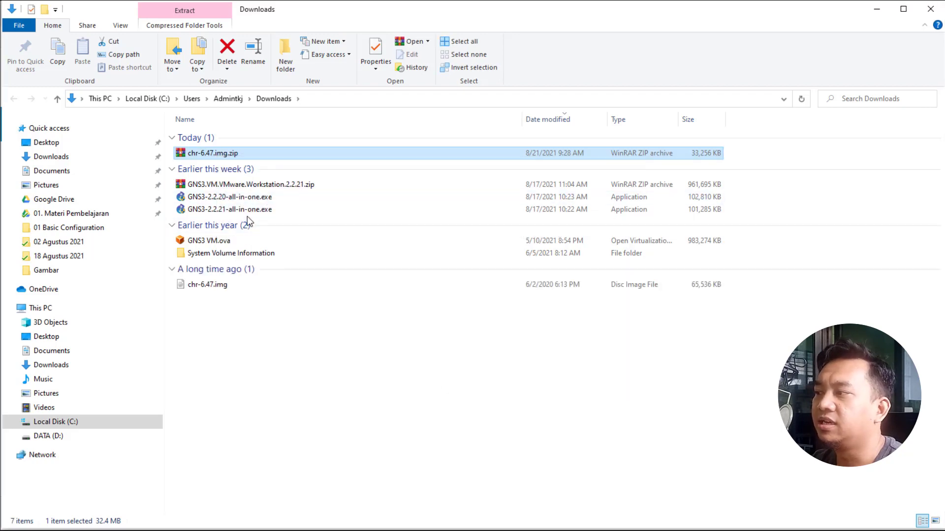
{"action": "left_click", "coordinate": [196, 285]}
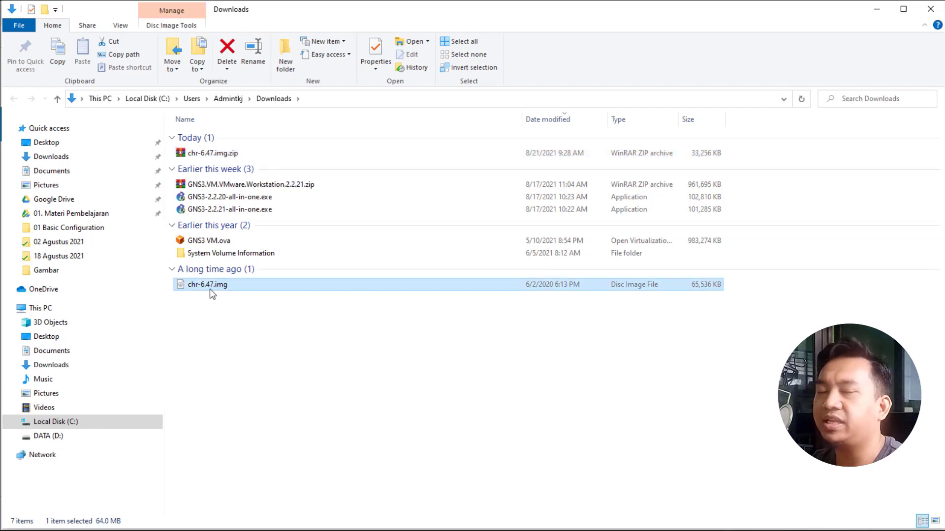
{"action": "left_click", "coordinate": [875, 15]}
Dismiss the zip warning and import chr-6.47.img from Downloads for CHR version 6.47.
{"action": "left_click", "coordinate": [875, 13]}
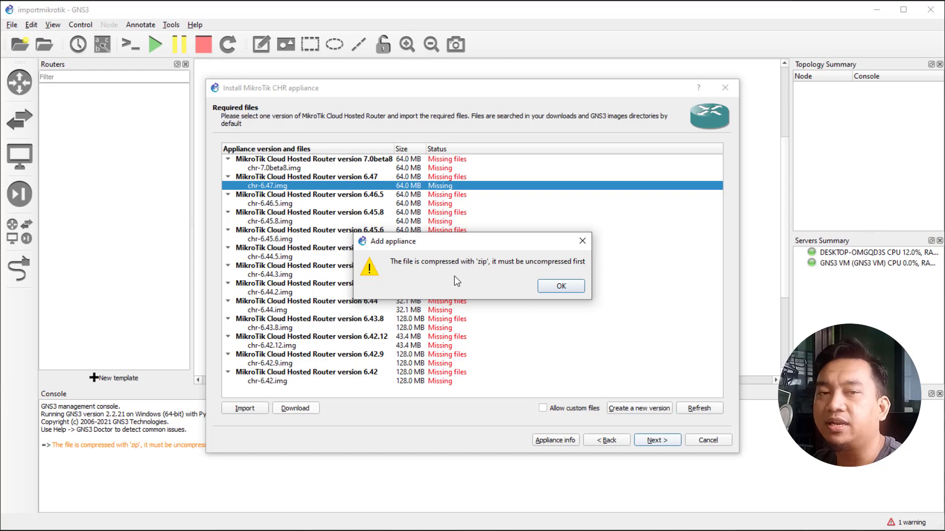
{"action": "left_click", "coordinate": [557, 290]}
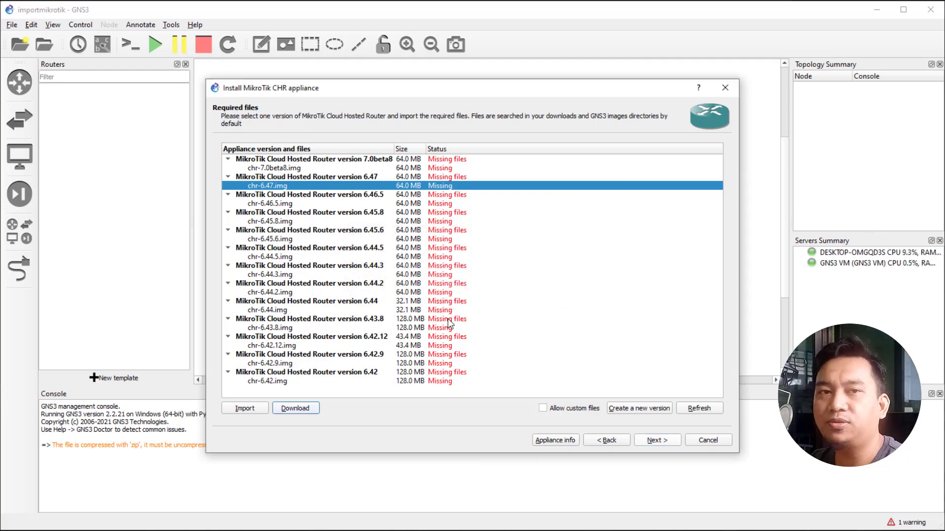
{"action": "left_click", "coordinate": [244, 408]}
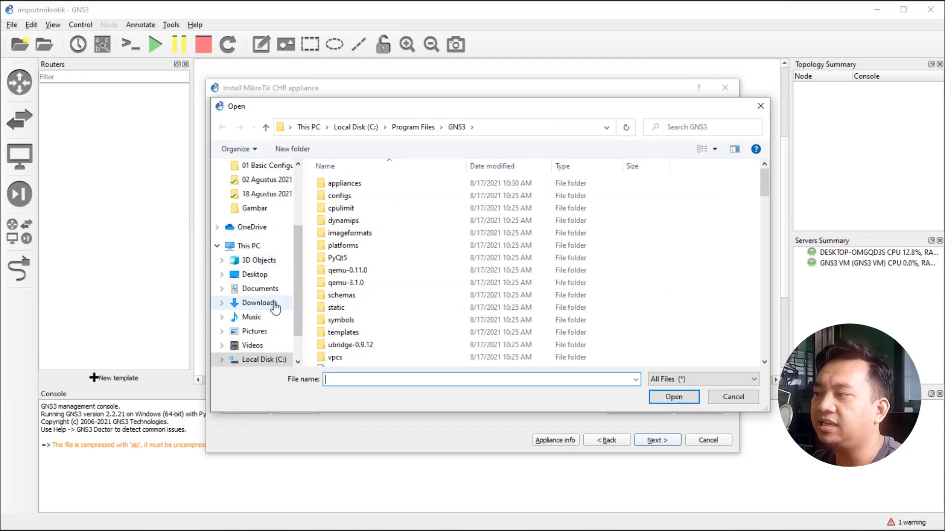
{"action": "left_click", "coordinate": [270, 306]}
{"action": "scroll", "coordinate": [595, 325], "scroll_direction": "down", "scroll_amount": 3}
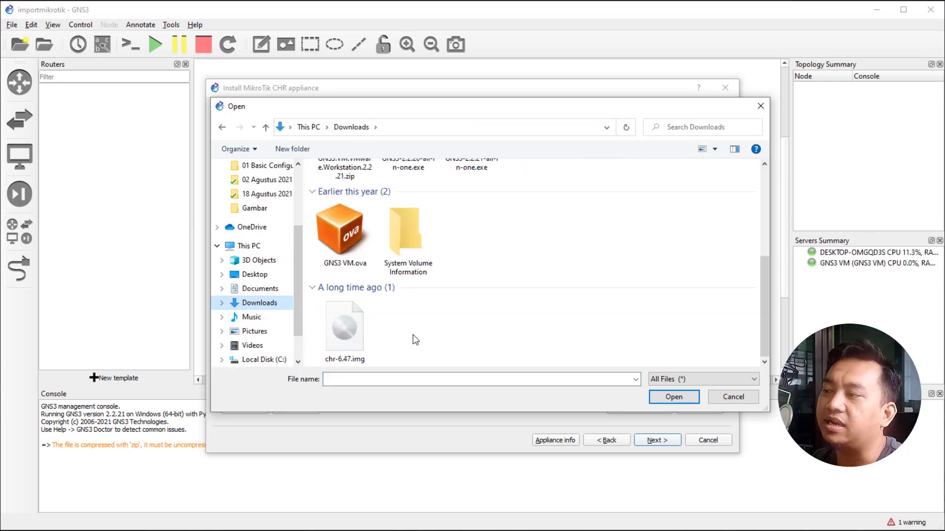
{"action": "left_click", "coordinate": [344, 333]}
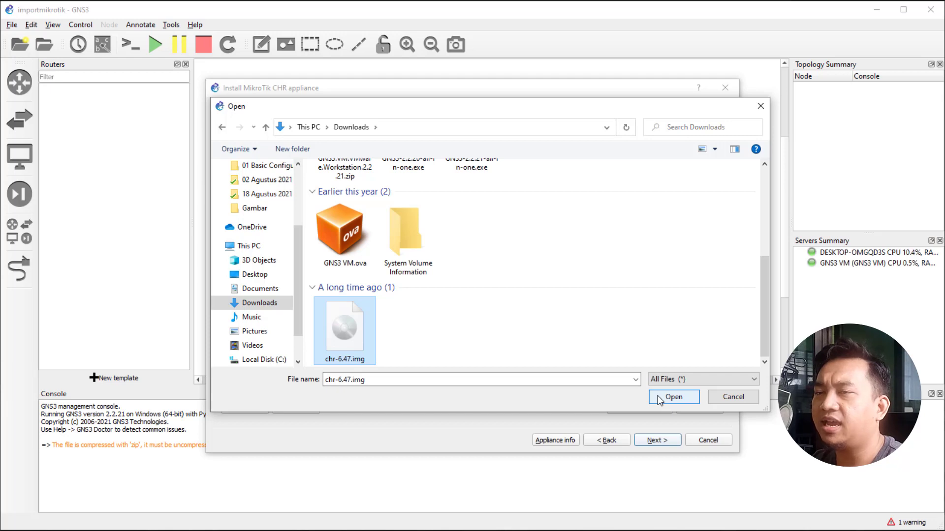
{"action": "left_click", "coordinate": [657, 395]}
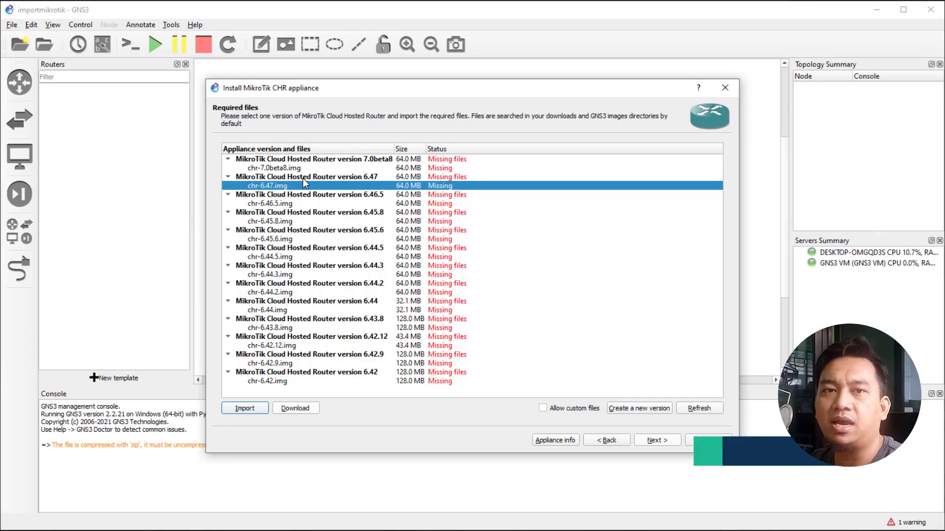
{"action": "left_click", "coordinate": [303, 178]}
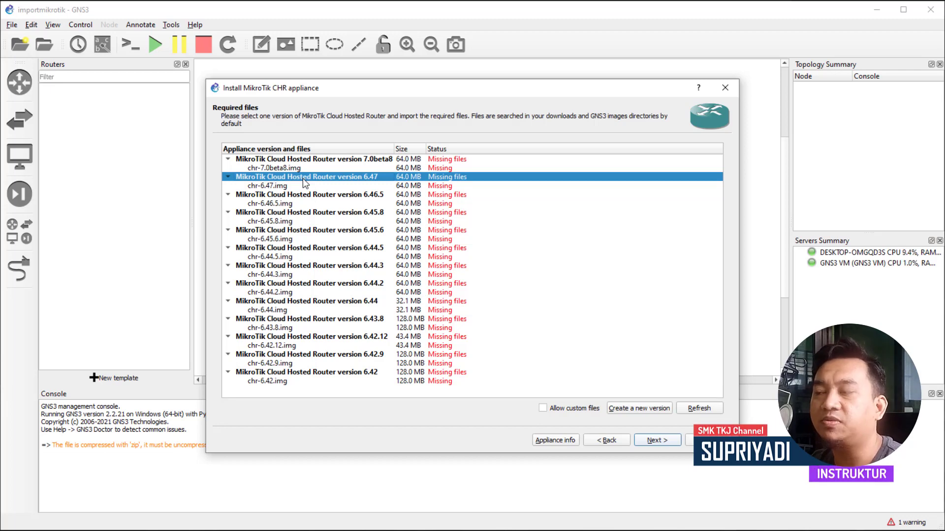
Begin a new CHR appliance version and edit its prefilled 6.47 version name.
{"action": "left_click", "coordinate": [640, 410]}
{"action": "left_click", "coordinate": [403, 285]}
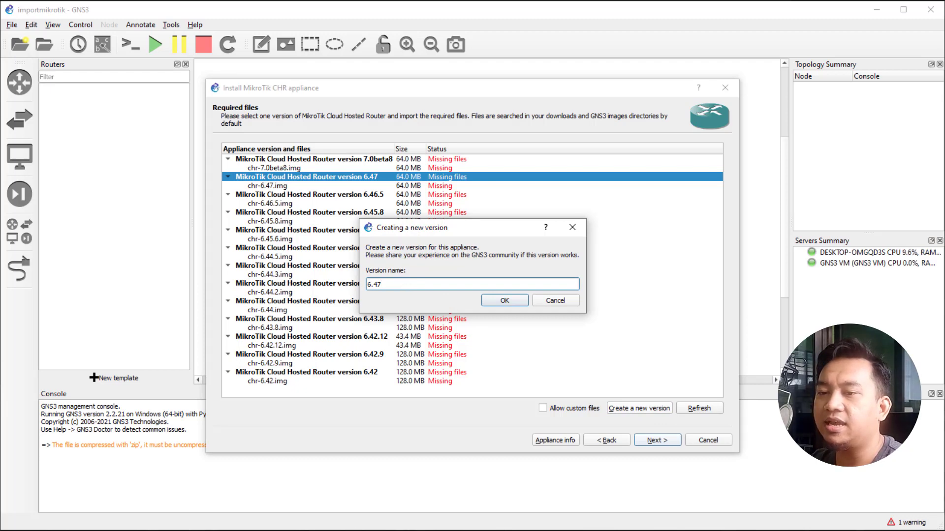
{"action": "key", "text": "alt+Tab"}
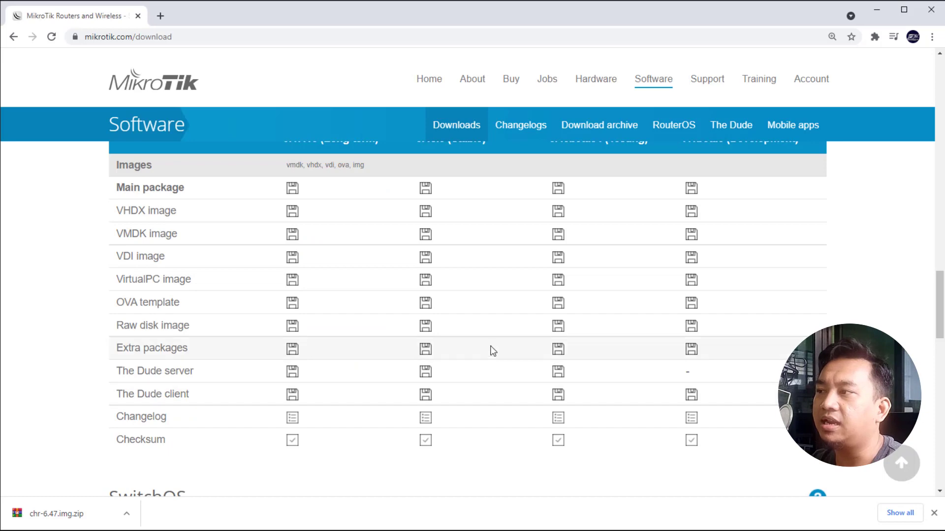
Check the current stable Cloud Hosted Router release, 6.48.3, on MikroTik's download page.
{"action": "scroll", "coordinate": [497, 352], "scroll_direction": "up", "scroll_amount": 5}
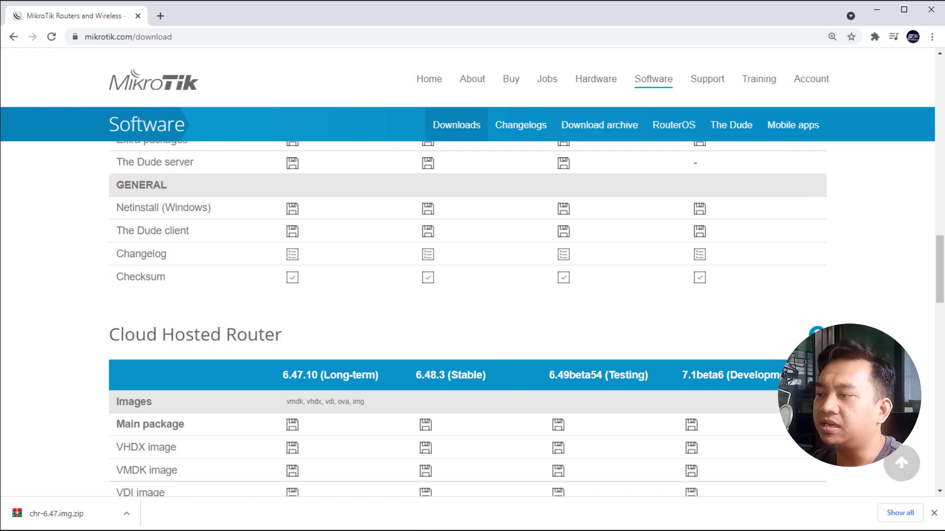
{"action": "key", "text": "alt+Tab"}
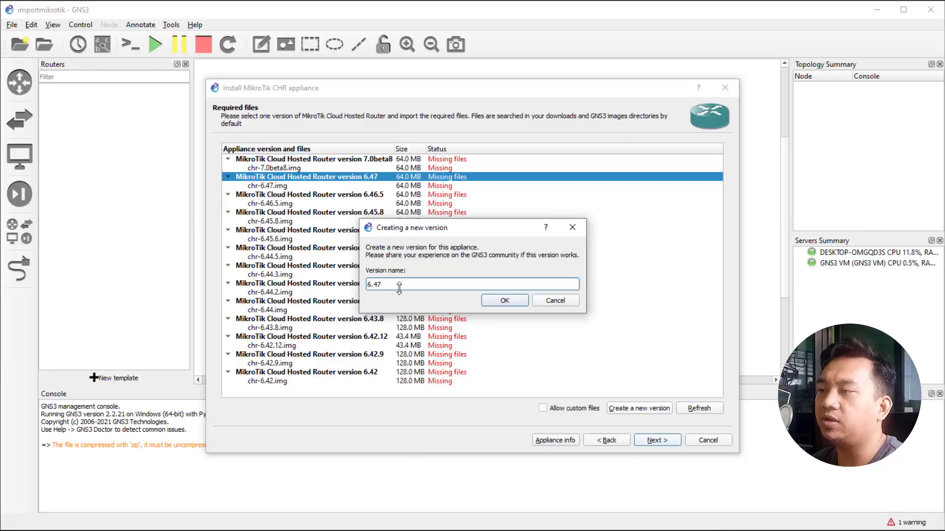
Name the new version 6.48.3 and set its disk image file to chr-6.48.3.img.
{"action": "key", "text": "BackSpace"}
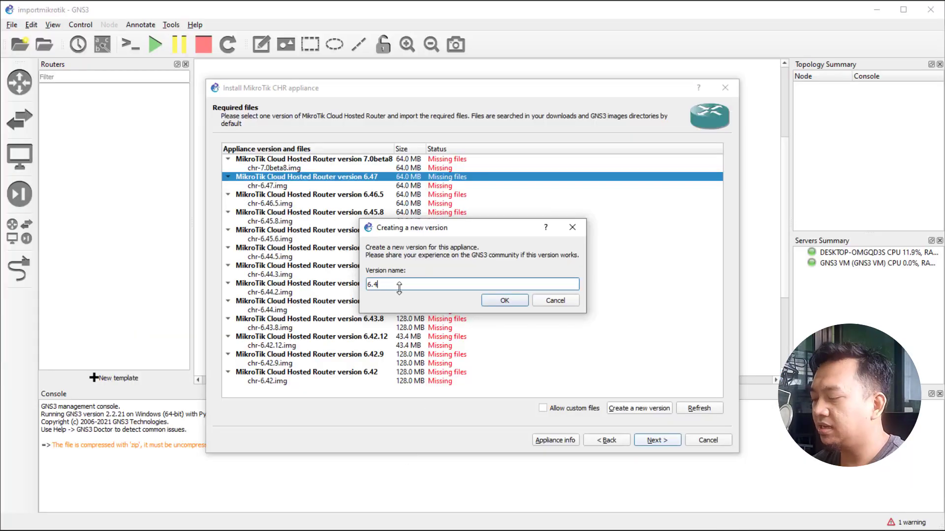
{"action": "type", "text": "8.3"}
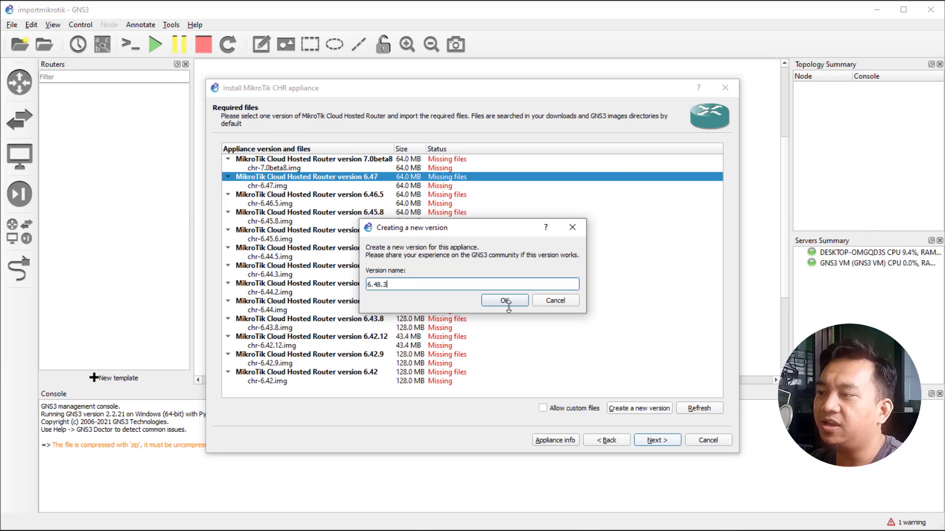
{"action": "left_click", "coordinate": [502, 301]}
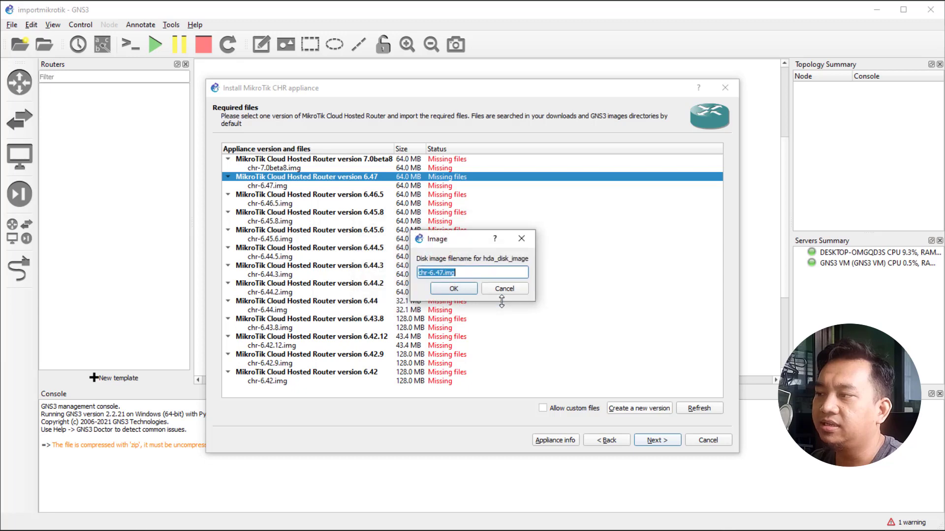
{"action": "left_click", "coordinate": [441, 272]}
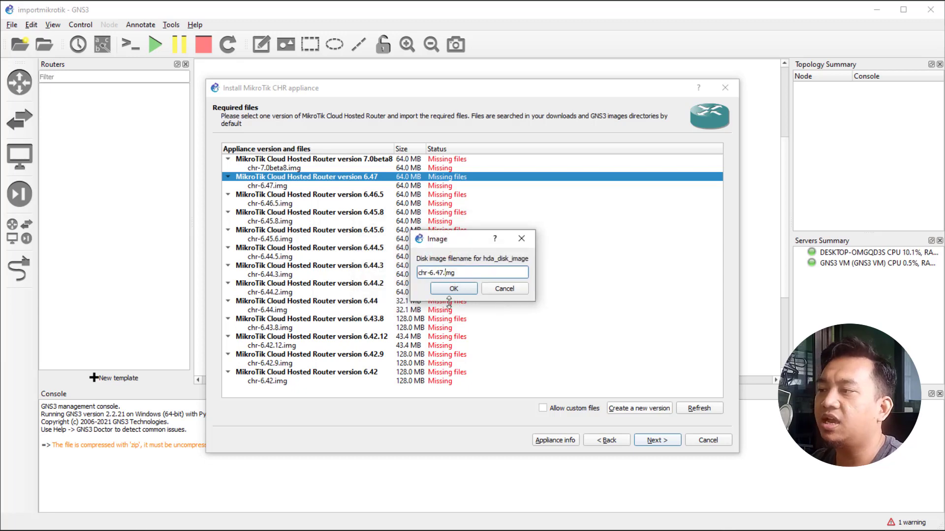
{"action": "key", "text": "BackSpace"}
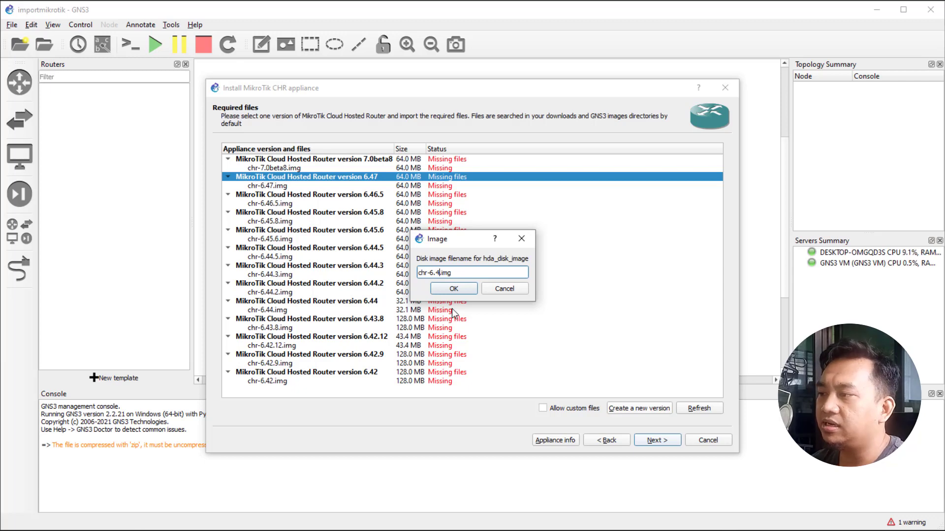
{"action": "type", "text": "8.3"}
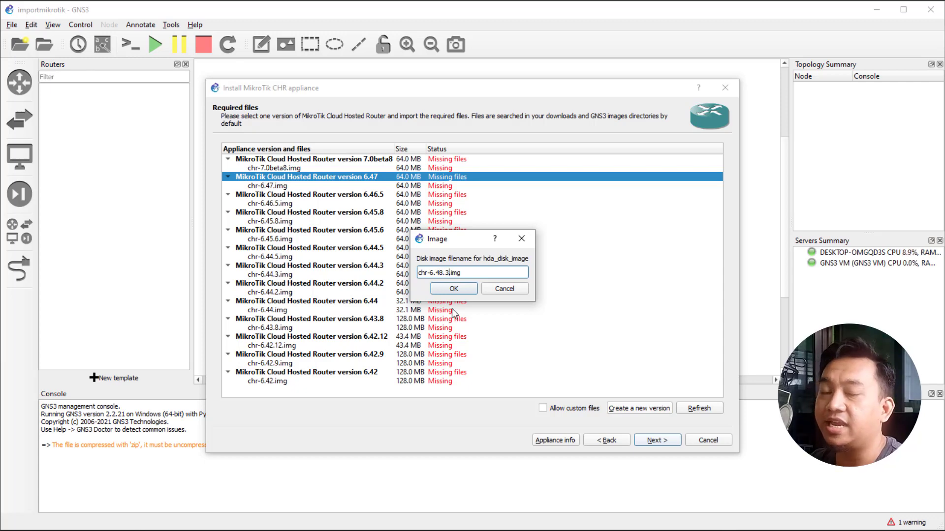
{"action": "left_click", "coordinate": [458, 288]}
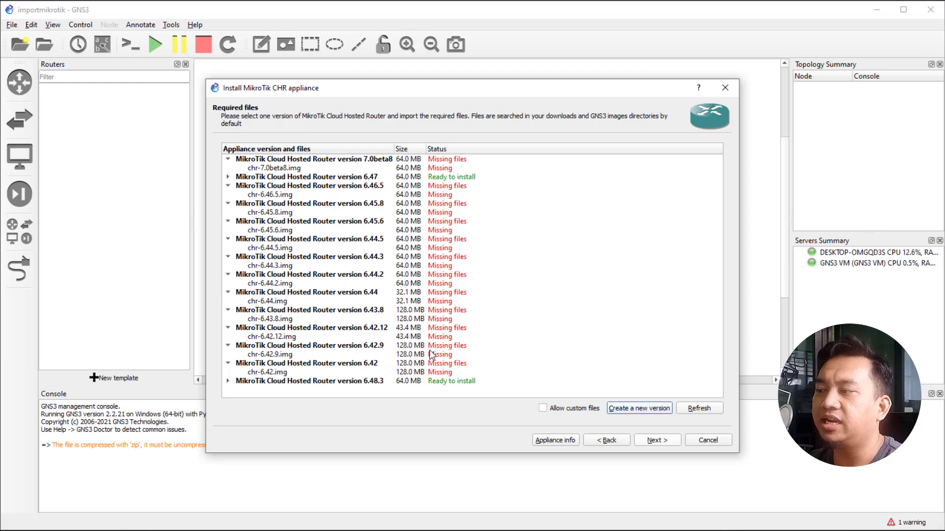
Verify chr-6.48.3.img and chr-6.47.img are found locally for versions 6.48.3 and 6.47, then switch to Chrome.
{"action": "left_click", "coordinate": [229, 382]}
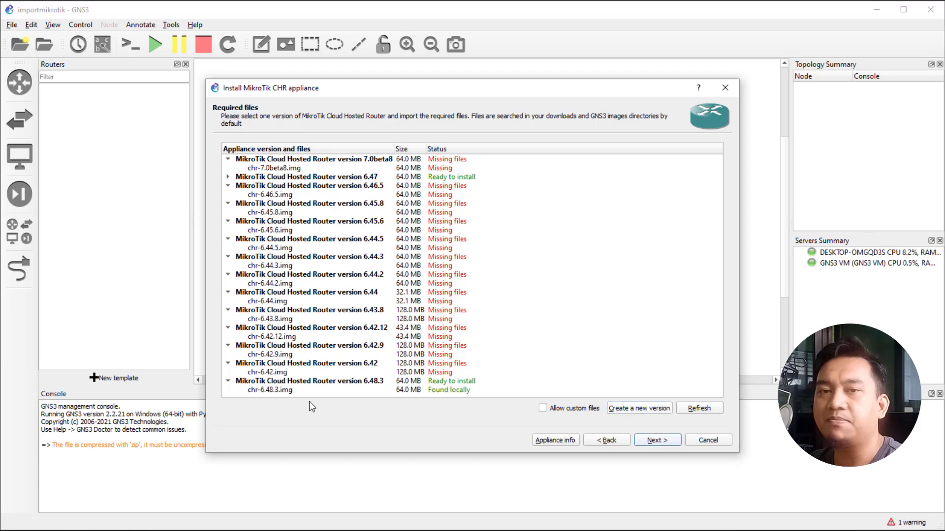
{"action": "left_click", "coordinate": [439, 390]}
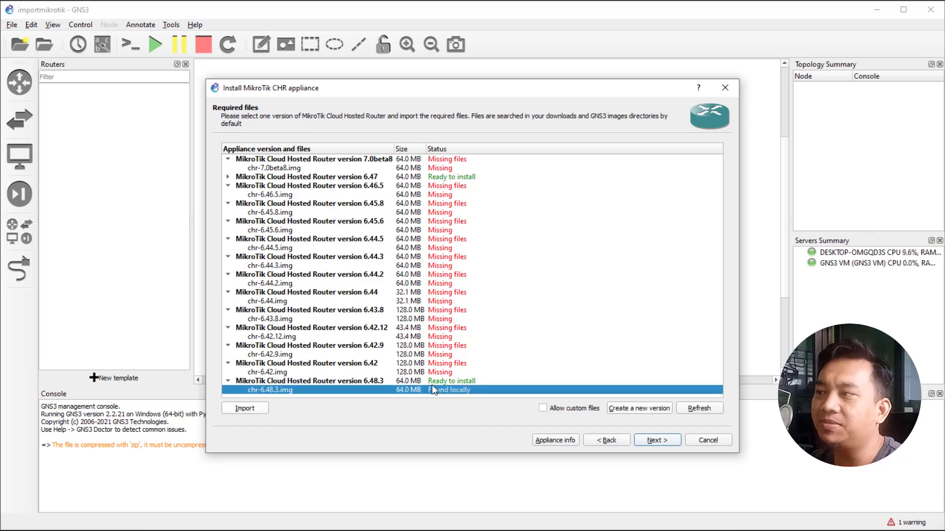
{"action": "left_click", "coordinate": [229, 177]}
{"action": "left_click", "coordinate": [295, 186]}
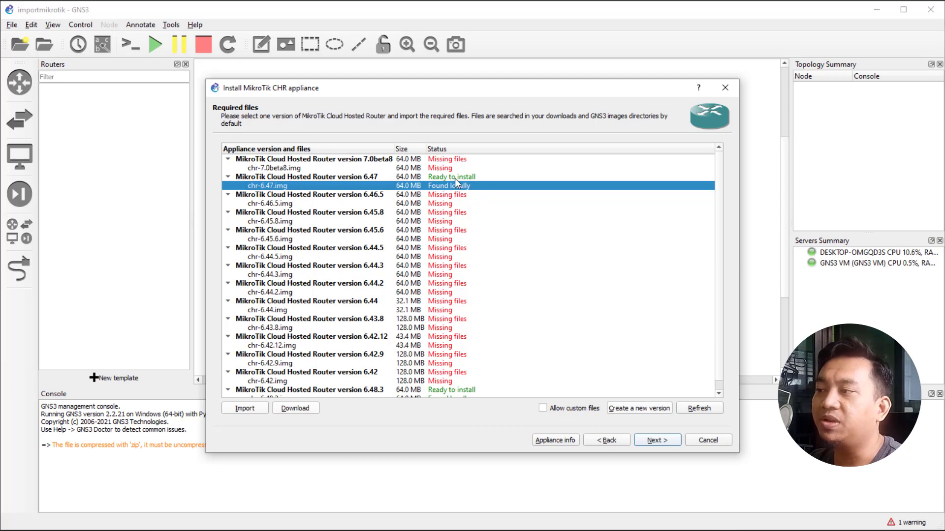
{"action": "scroll", "coordinate": [389, 294], "scroll_direction": "down", "scroll_amount": 1}
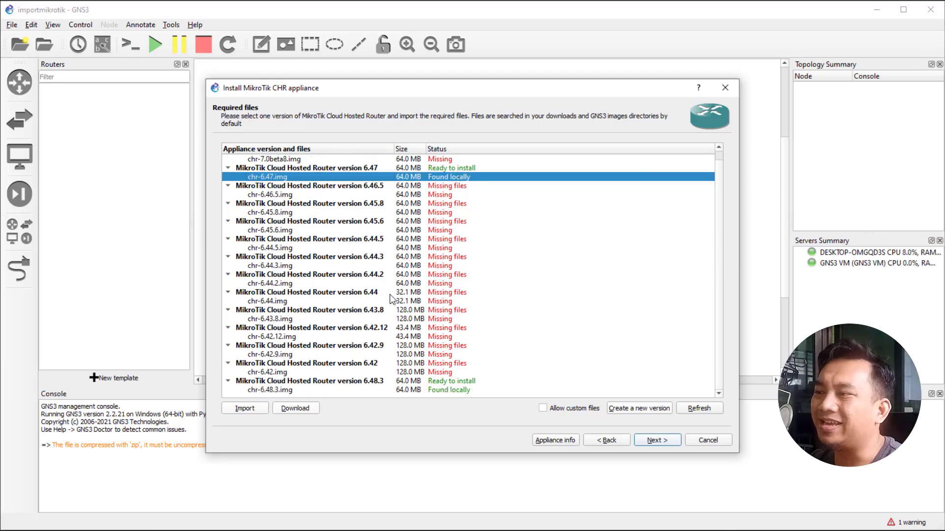
{"action": "left_click", "coordinate": [270, 392]}
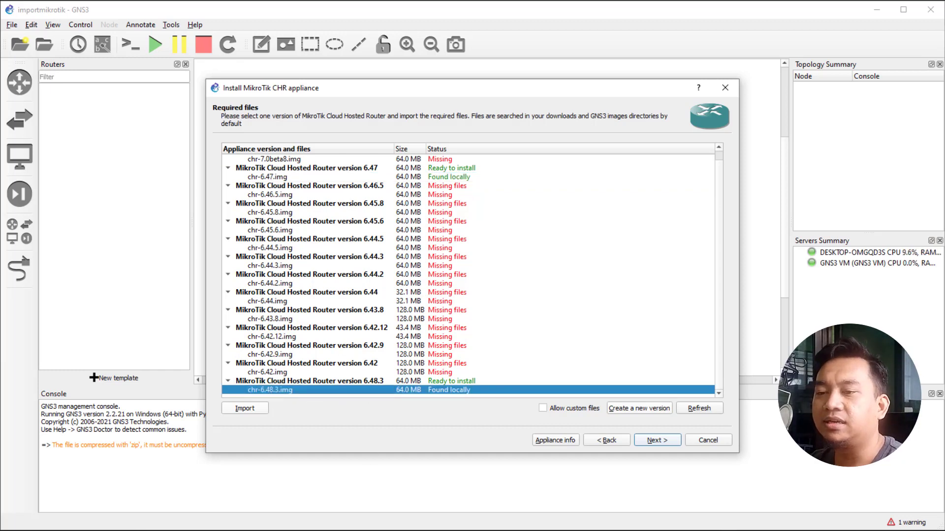
{"action": "key", "text": "Return"}
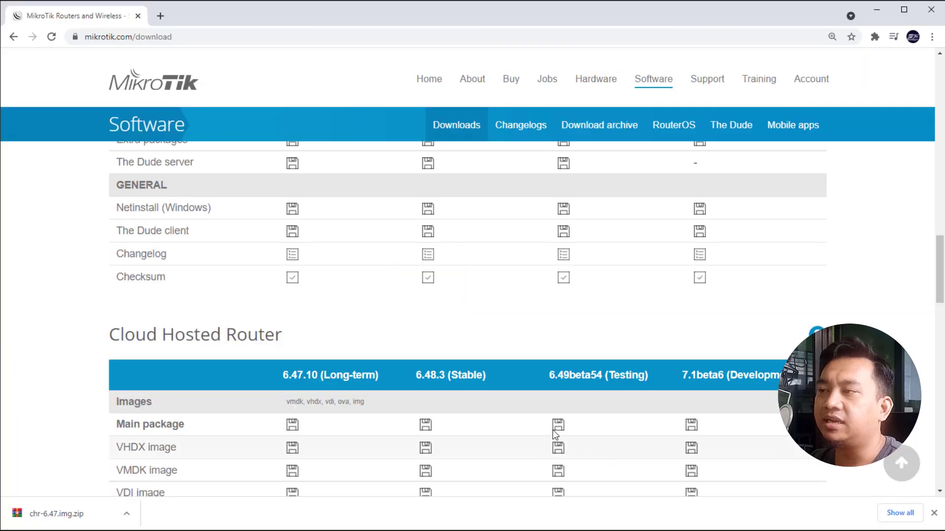
Save the 6.48.3 Stable raw disk image as chr-6.48.3.img.zip and show it in Downloads.
{"action": "scroll", "coordinate": [524, 394], "scroll_direction": "down", "scroll_amount": 4}
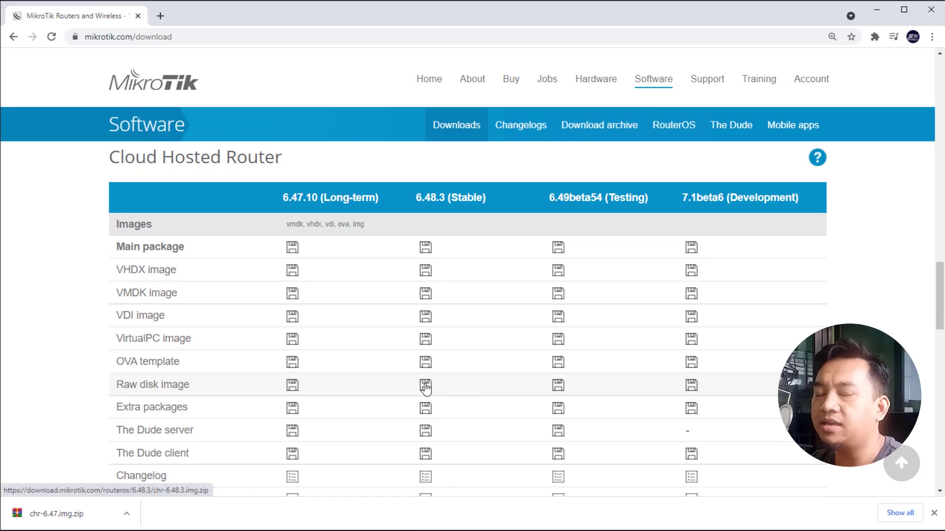
{"action": "left_click", "coordinate": [426, 388]}
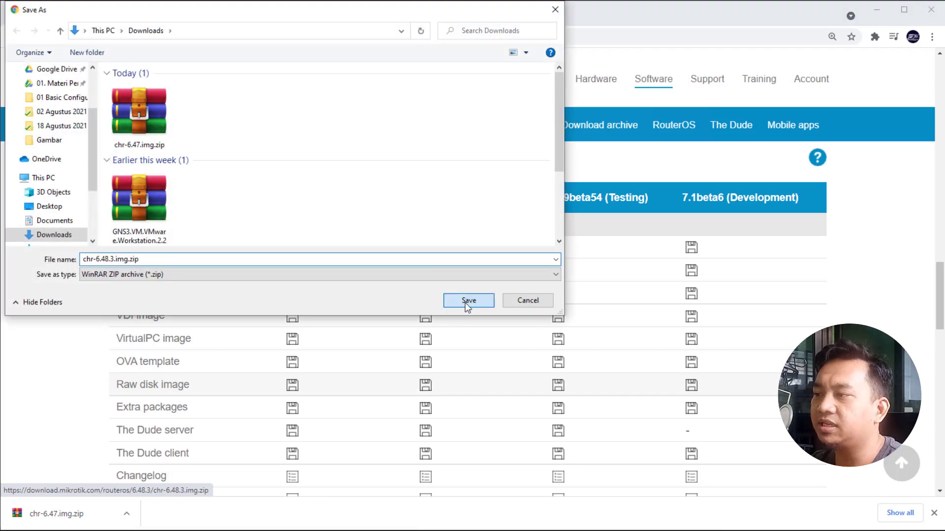
{"action": "left_click", "coordinate": [467, 301]}
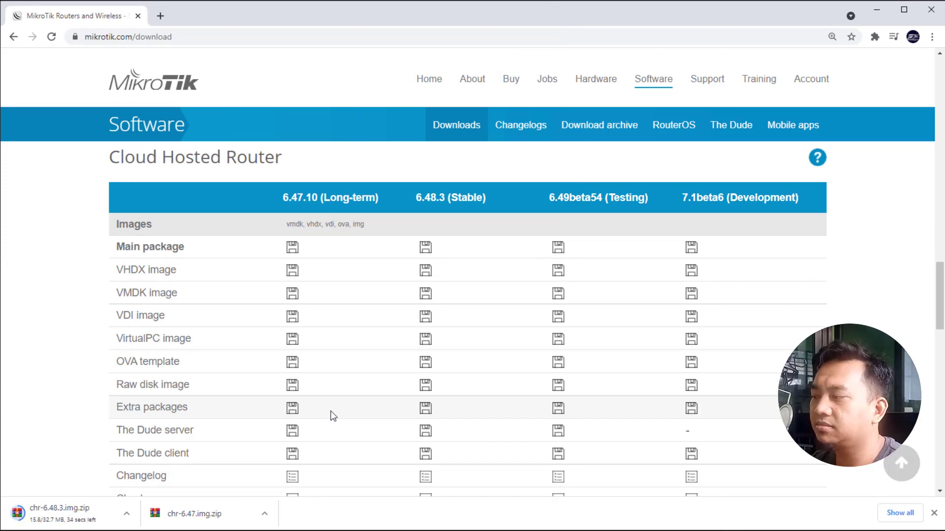
{"action": "left_click", "coordinate": [130, 516]}
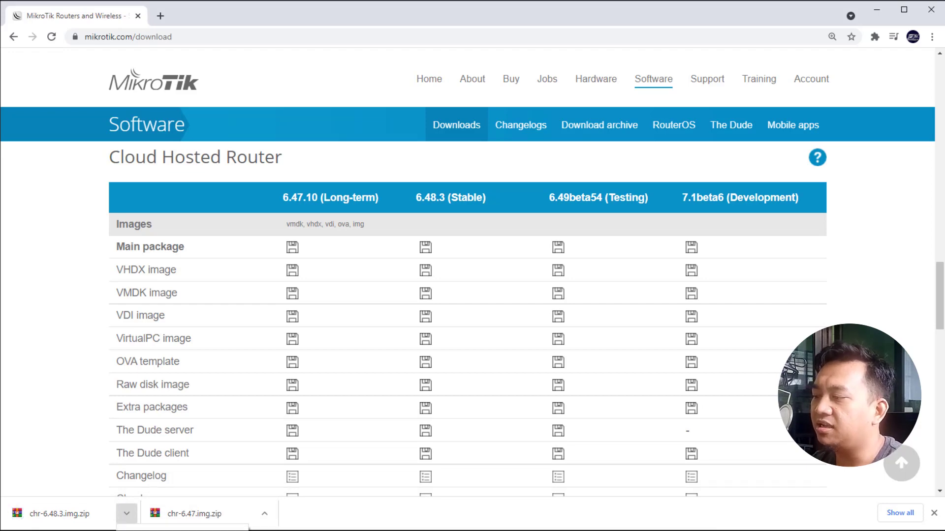
{"action": "left_click", "coordinate": [147, 472]}
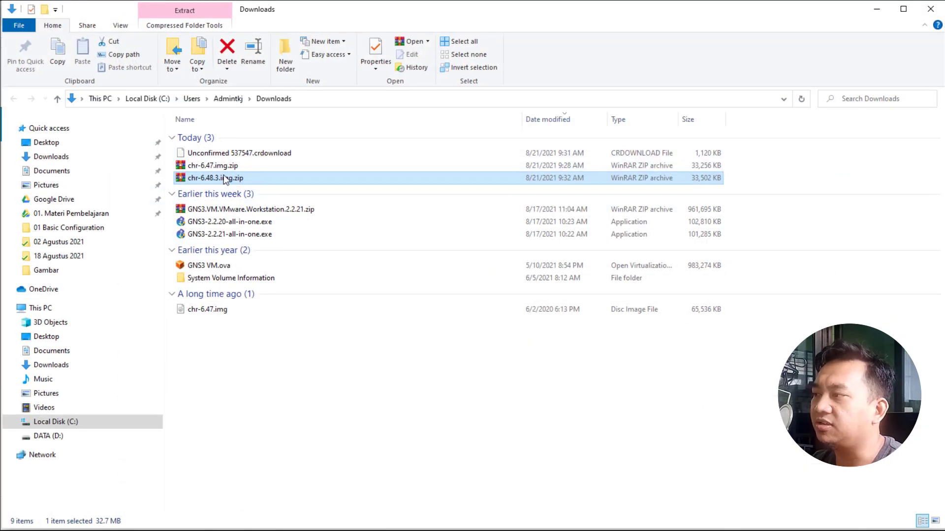
Extract chr-6.48.3.img.zip in Downloads with Extract Here, then minimize File Explorer.
{"action": "right_click", "coordinate": [224, 179]}
{"action": "left_click", "coordinate": [268, 231]}
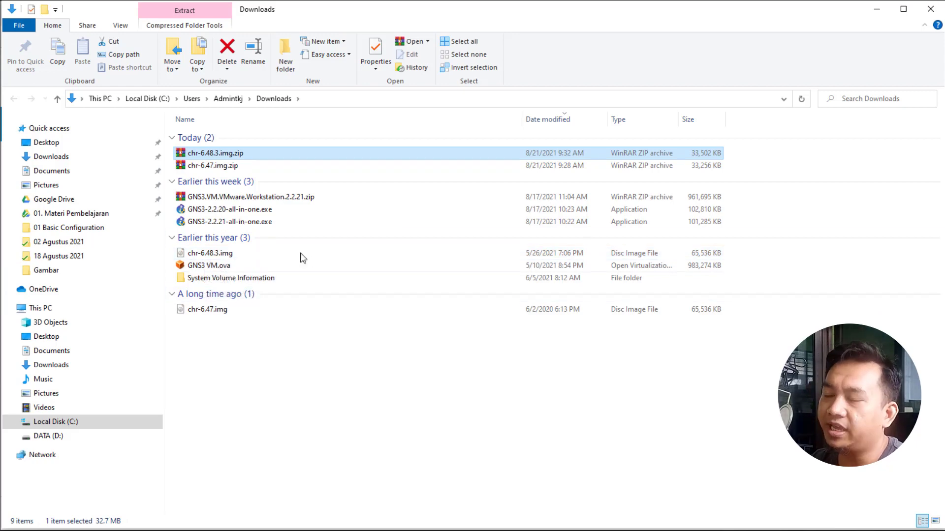
{"action": "left_click", "coordinate": [876, 9]}
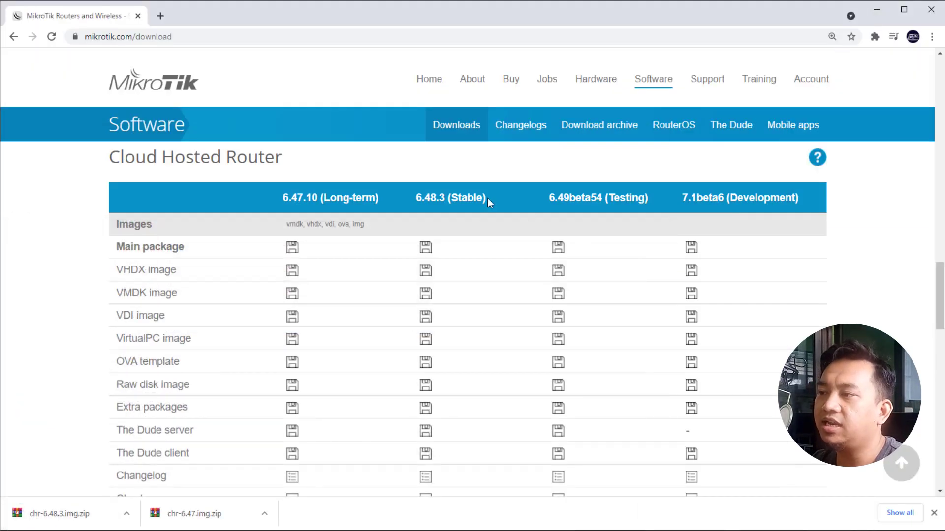
Minimize Chrome to bring the GNS3 MikroTik CHR installer back into view.
{"action": "left_click", "coordinate": [876, 9]}
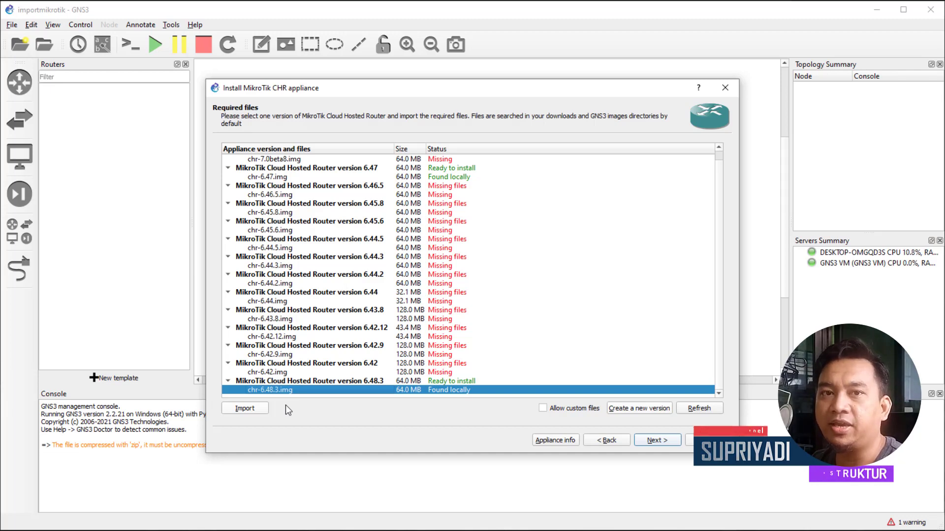
Import chr-6.48.3.img from the Downloads folder into the CHR appliance installer.
{"action": "left_click", "coordinate": [250, 409]}
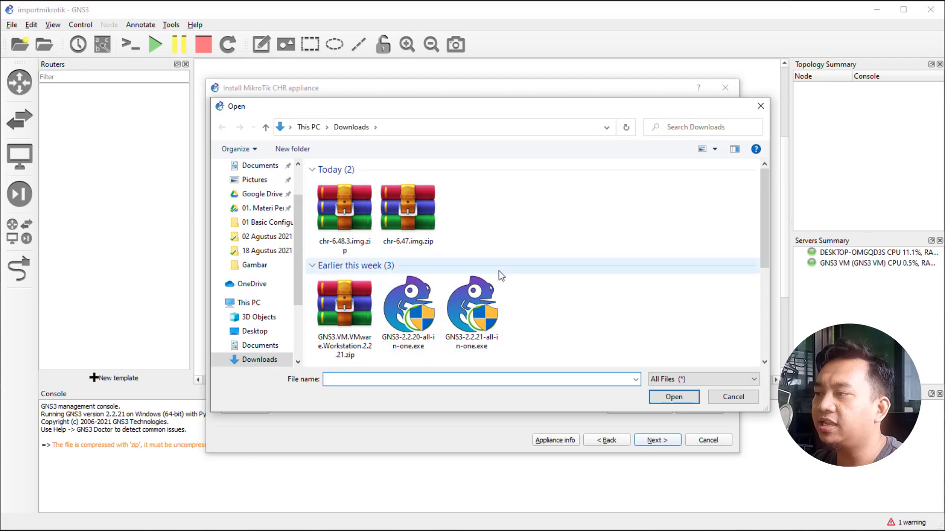
{"action": "scroll", "coordinate": [503, 270], "scroll_direction": "down", "scroll_amount": 3}
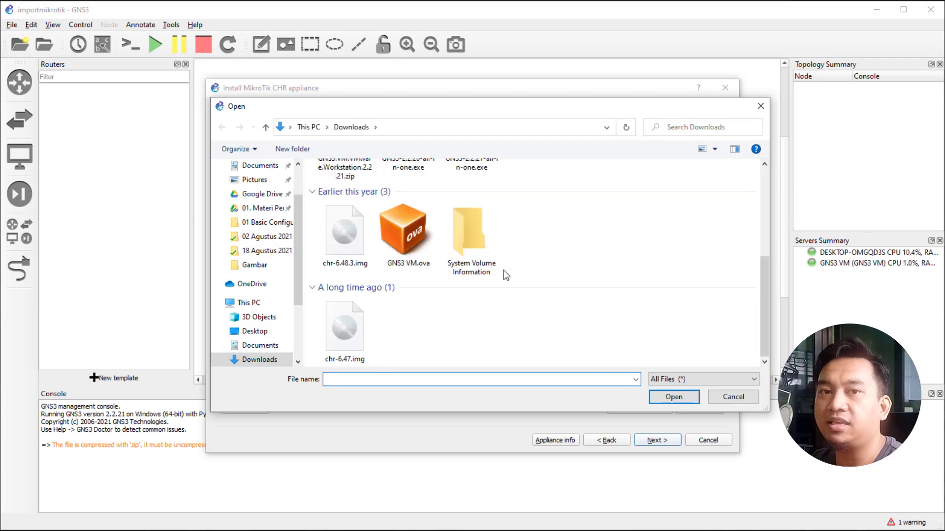
{"action": "left_click", "coordinate": [337, 232]}
{"action": "left_click", "coordinate": [671, 396]}
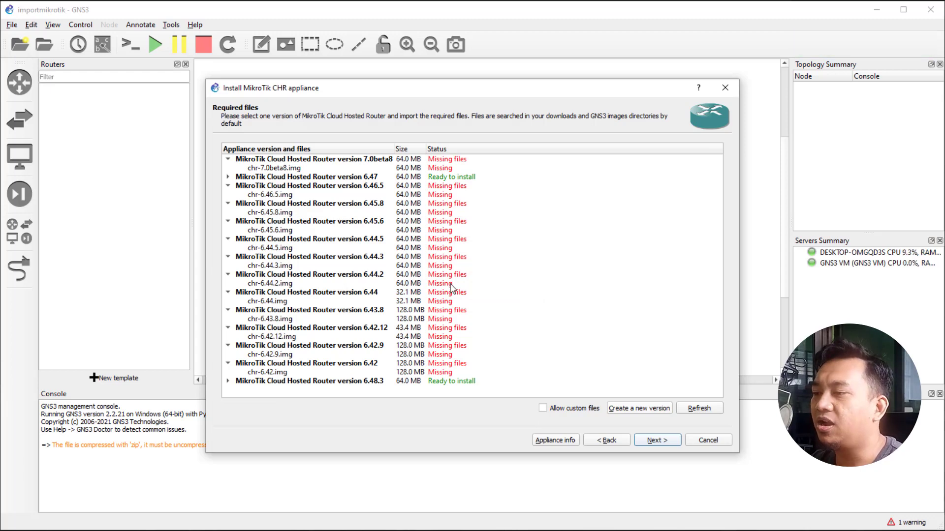
Select chr-6.48.3.img under version 6.48.3, continue, and confirm installing that version.
{"action": "left_click", "coordinate": [228, 381]}
{"action": "left_click", "coordinate": [249, 390]}
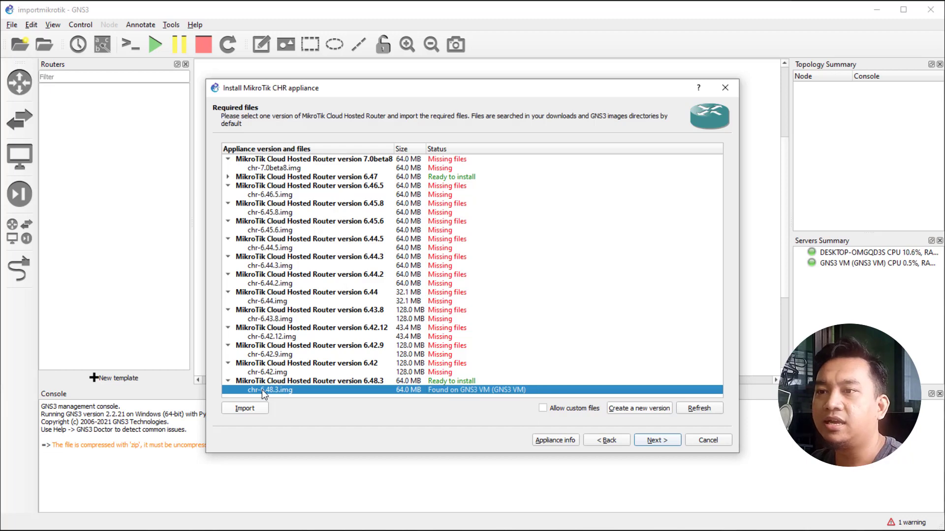
{"action": "left_click", "coordinate": [659, 440]}
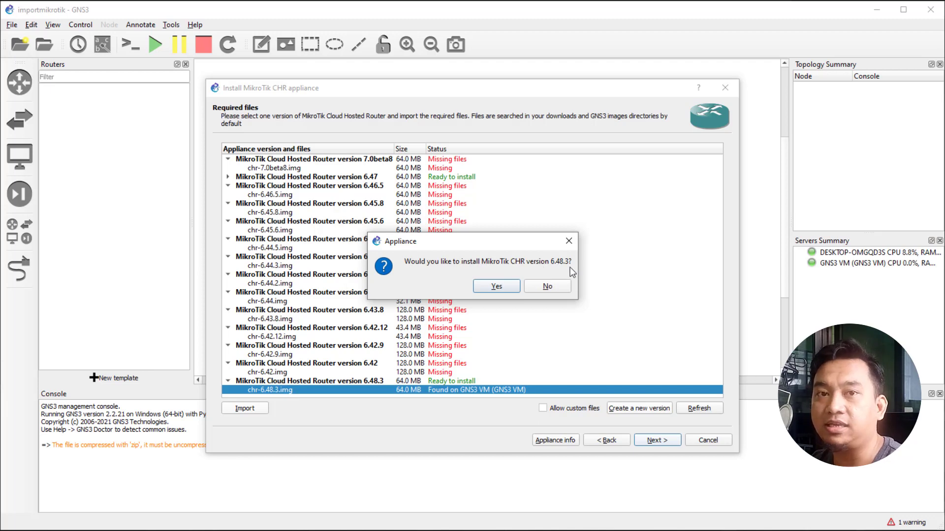
{"action": "left_click", "coordinate": [494, 287]}
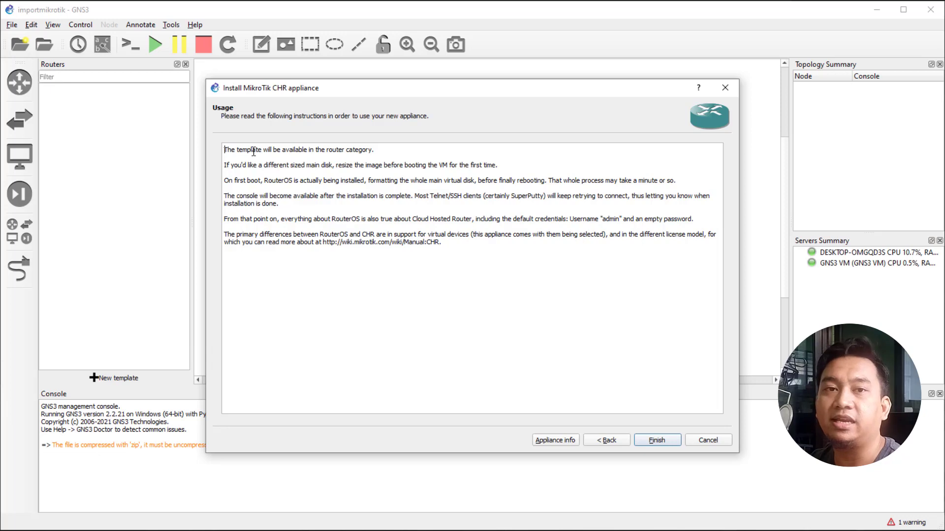
Finish the installation and acknowledge the new MikroTik CHR 6.48.3 template message.
{"action": "left_click", "coordinate": [659, 442]}
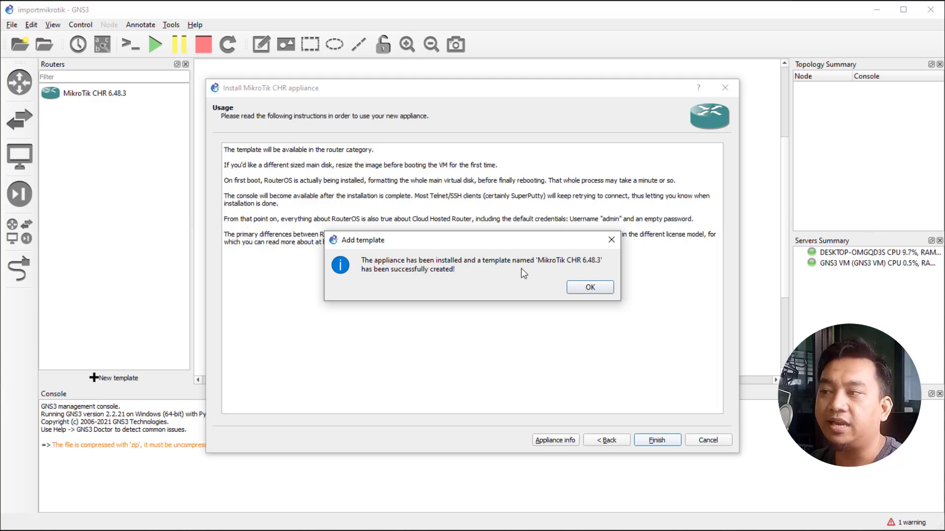
{"action": "left_click", "coordinate": [589, 288]}
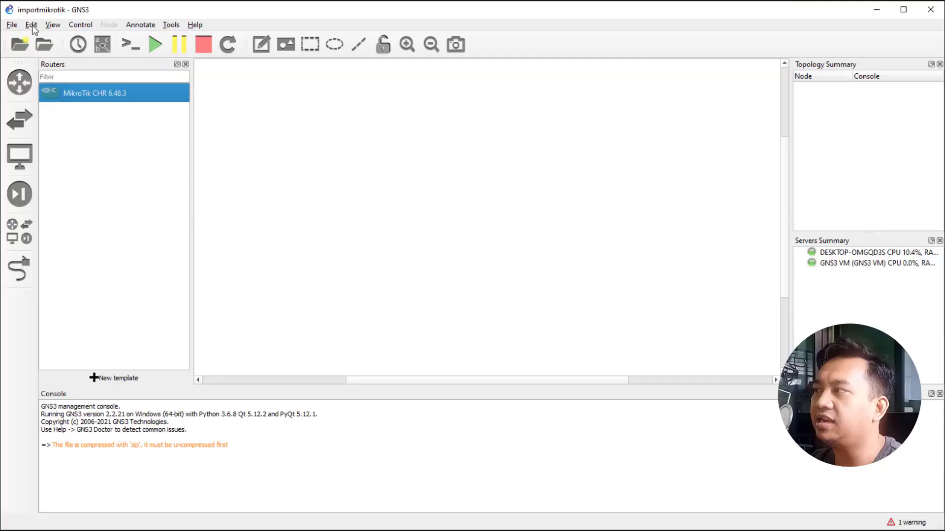
Open the MikroTik CHR 6.48.3 template for editing via Edit > Preferences > Qemu VMs.
{"action": "left_click", "coordinate": [31, 24]}
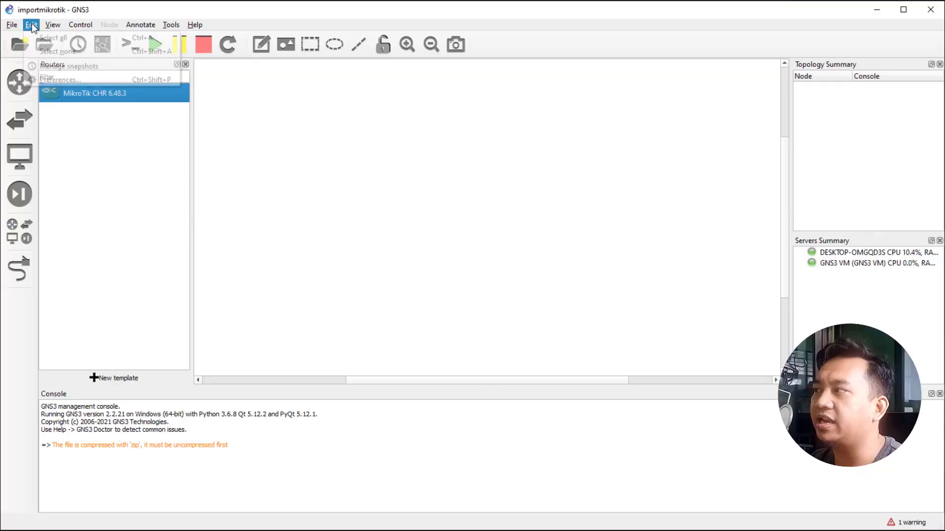
{"action": "left_click", "coordinate": [52, 80]}
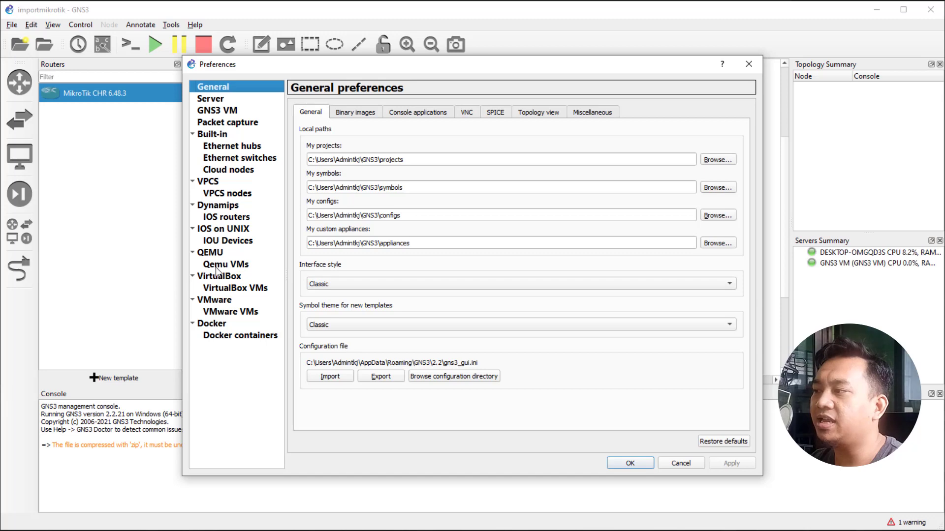
{"action": "left_click", "coordinate": [215, 266]}
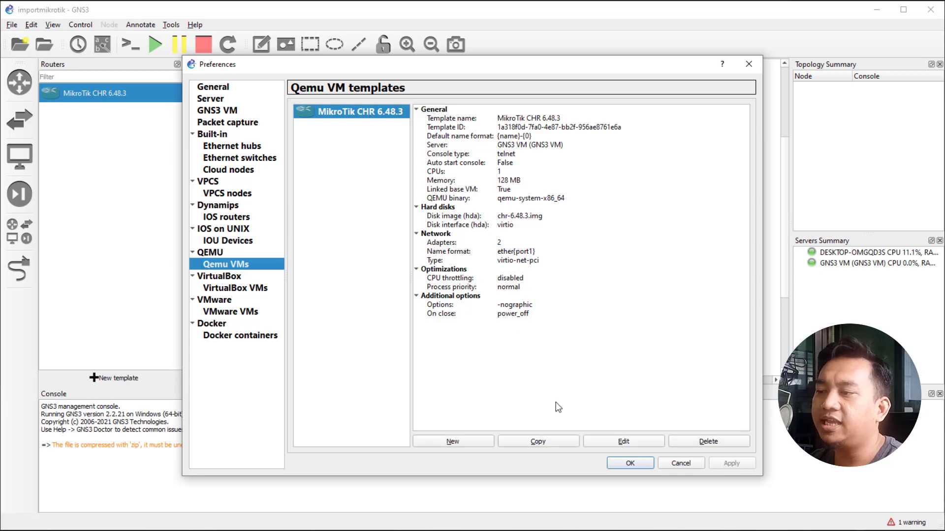
{"action": "left_click", "coordinate": [633, 441]}
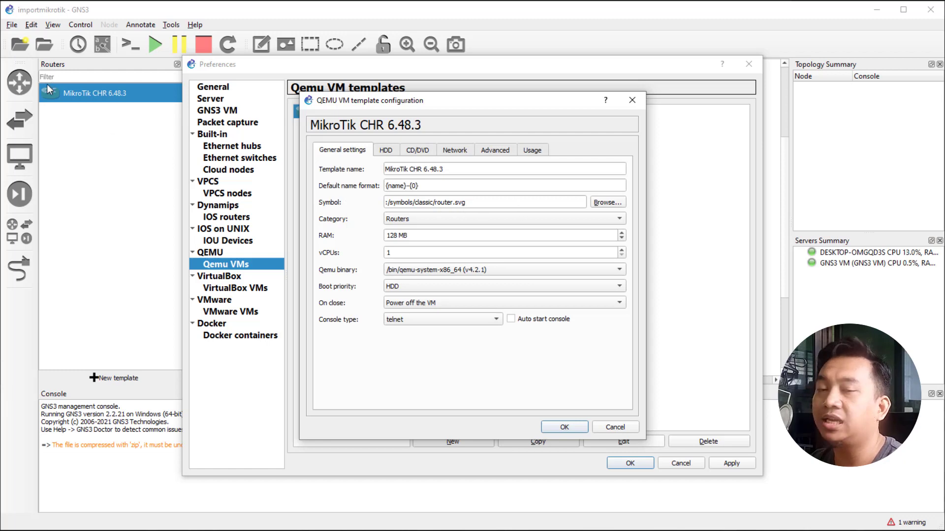
Set the template symbol to the Affinity-circle-blue router icon, filtering symbols by 'Rou'.
{"action": "left_click", "coordinate": [609, 202]}
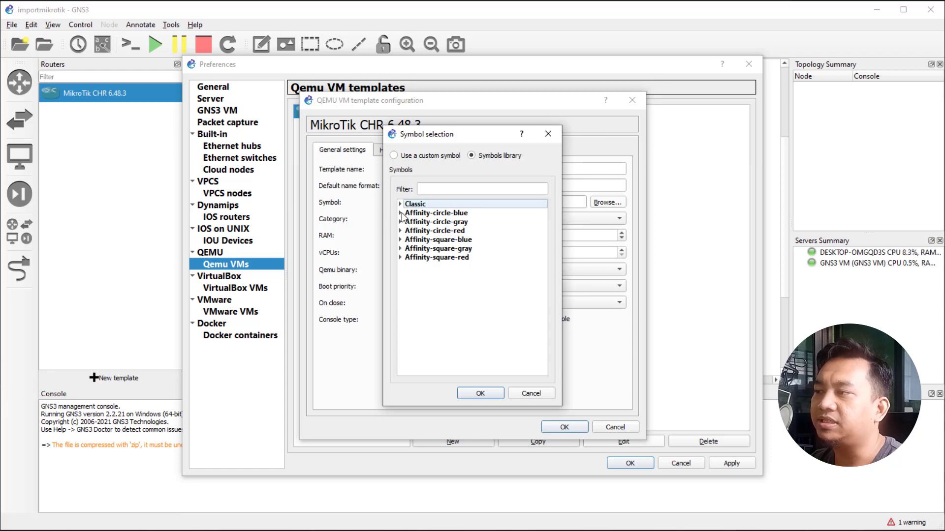
{"action": "left_click", "coordinate": [402, 213]}
{"action": "left_click", "coordinate": [457, 214]}
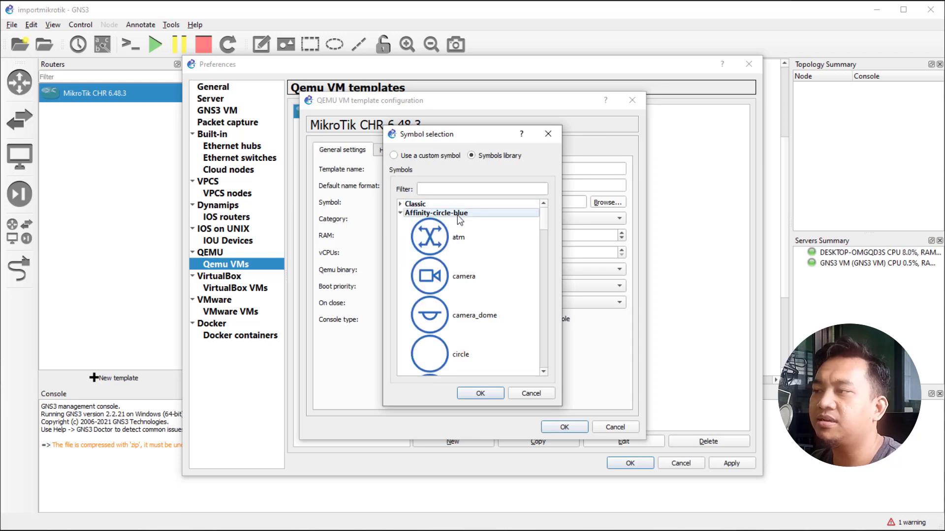
{"action": "left_click", "coordinate": [465, 191]}
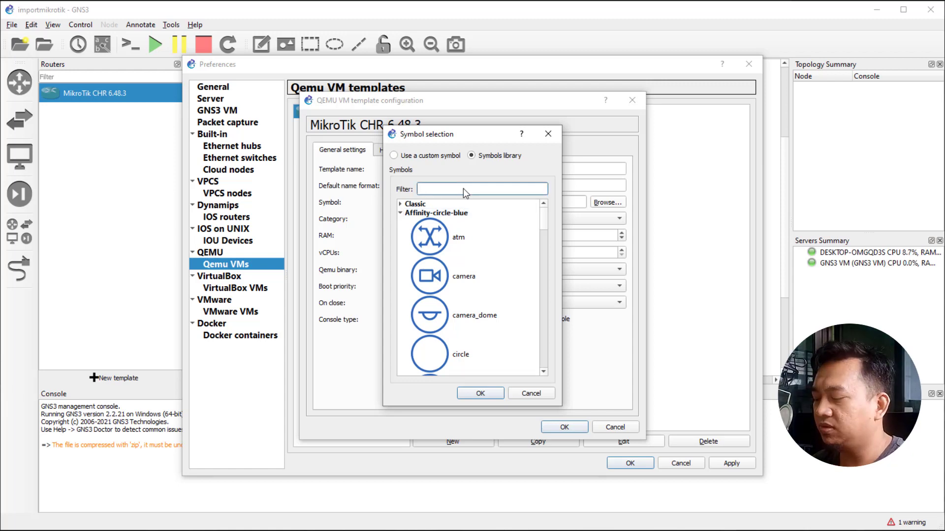
{"action": "type", "text": "Ra"}
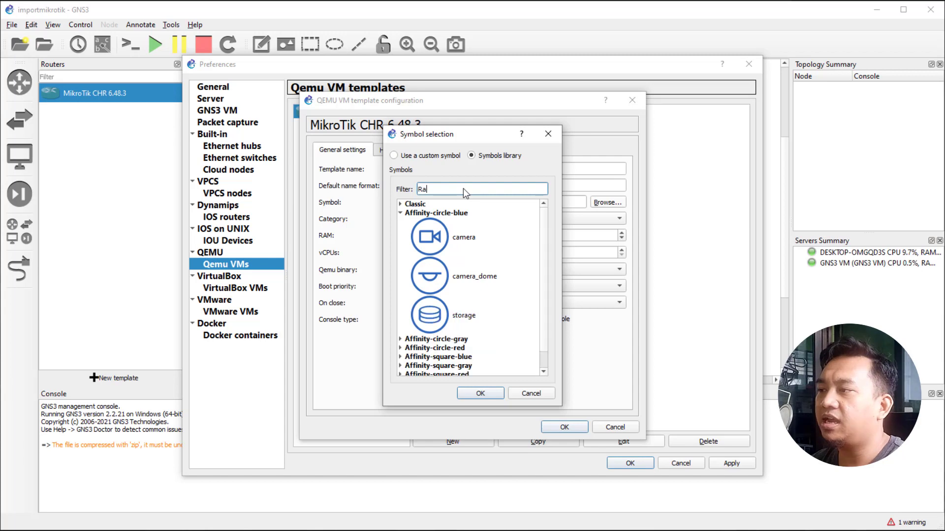
{"action": "type", "text": "ou"}
{"action": "key", "text": "BackSpace"}
{"action": "key", "text": "BackSpace"}
{"action": "key", "text": "BackSpace"}
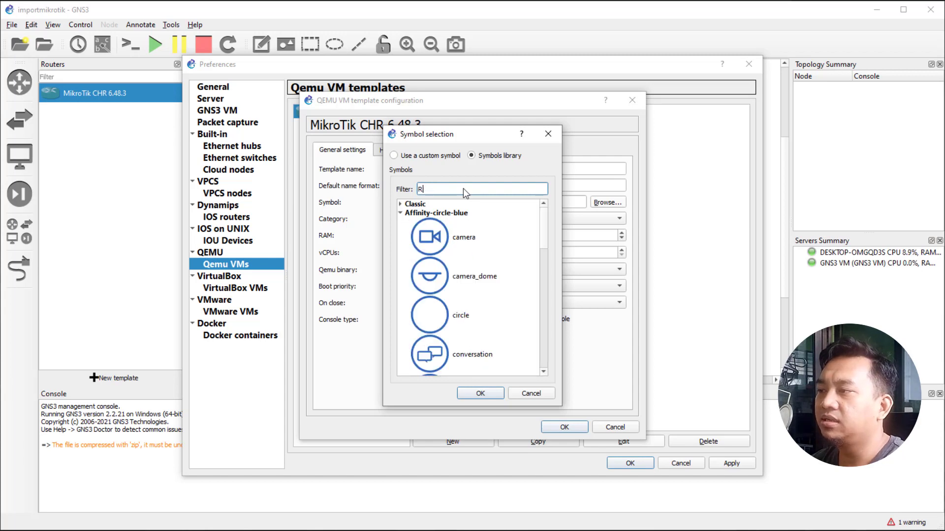
{"action": "type", "text": "ou"}
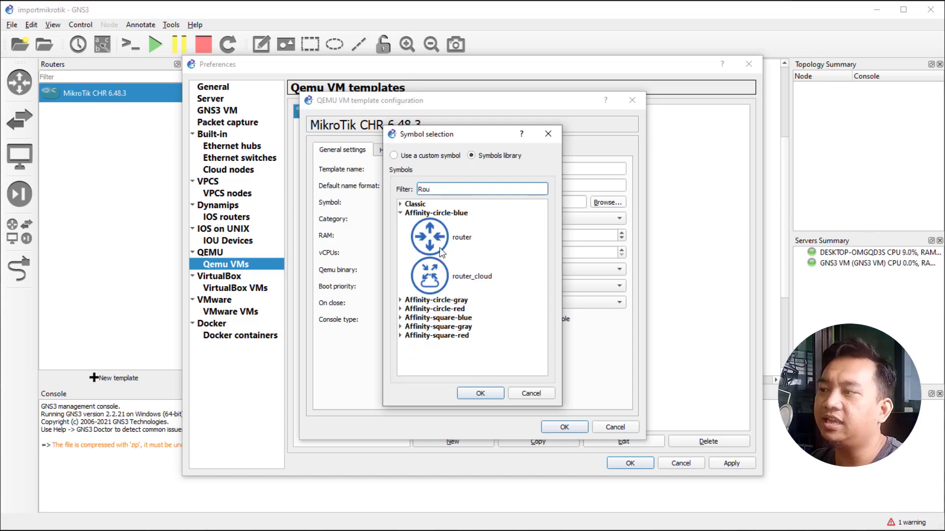
{"action": "left_click", "coordinate": [445, 243]}
{"action": "left_click", "coordinate": [480, 393]}
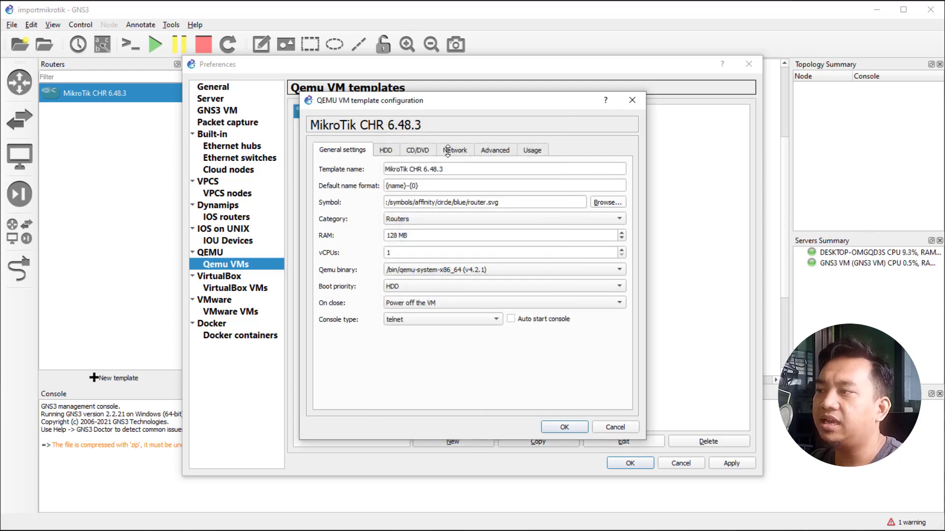
Change the template's network adapter count from 2 to 5 and save it.
{"action": "left_click", "coordinate": [454, 151]}
{"action": "left_click", "coordinate": [433, 169]}
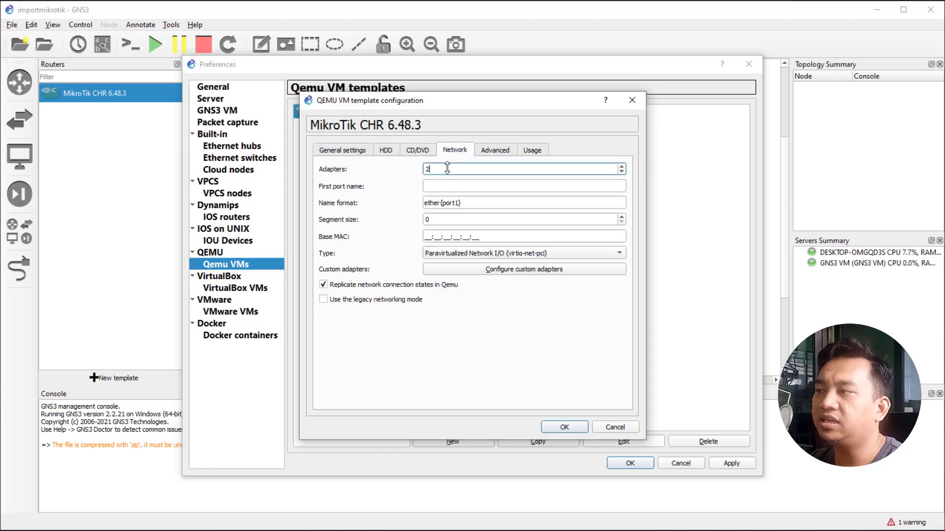
{"action": "left_click_drag", "start_coordinate": [436, 170], "coordinate": [407, 169]}
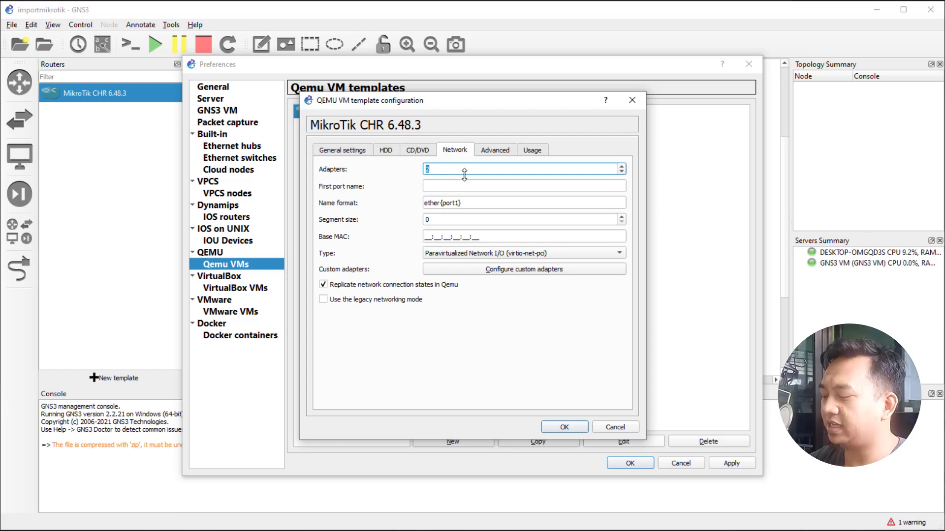
{"action": "type", "text": "5"}
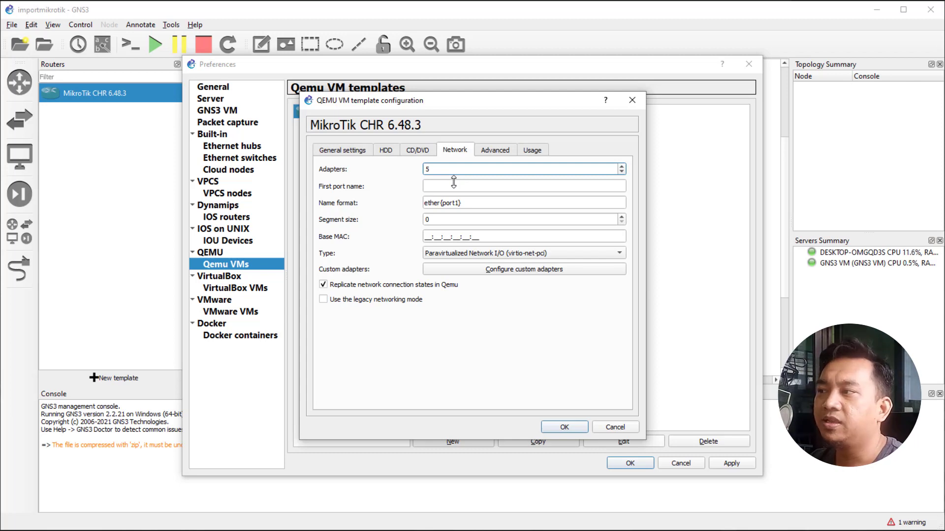
{"action": "left_click", "coordinate": [563, 427]}
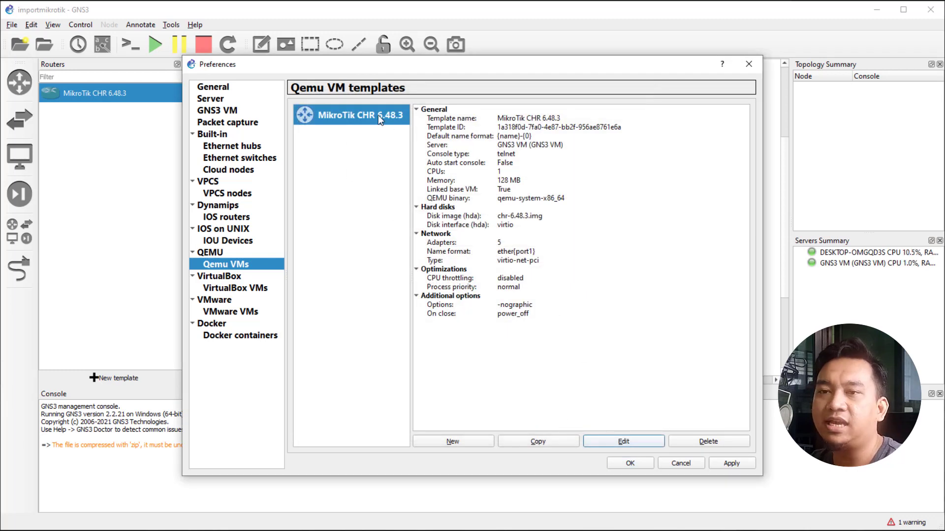
Change the MikroTik CHR 6.48.3 template name to RB.
{"action": "left_click", "coordinate": [615, 442]}
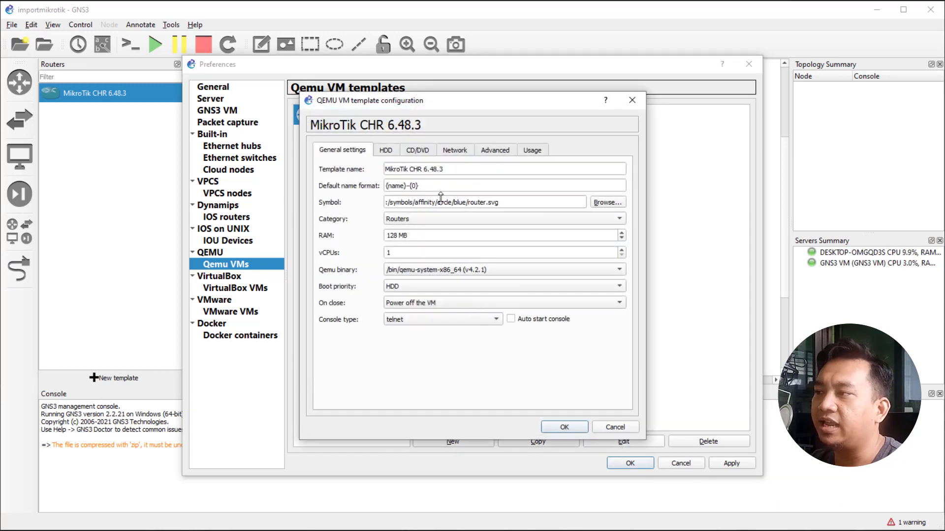
{"action": "triple_click", "coordinate": [457, 169]}
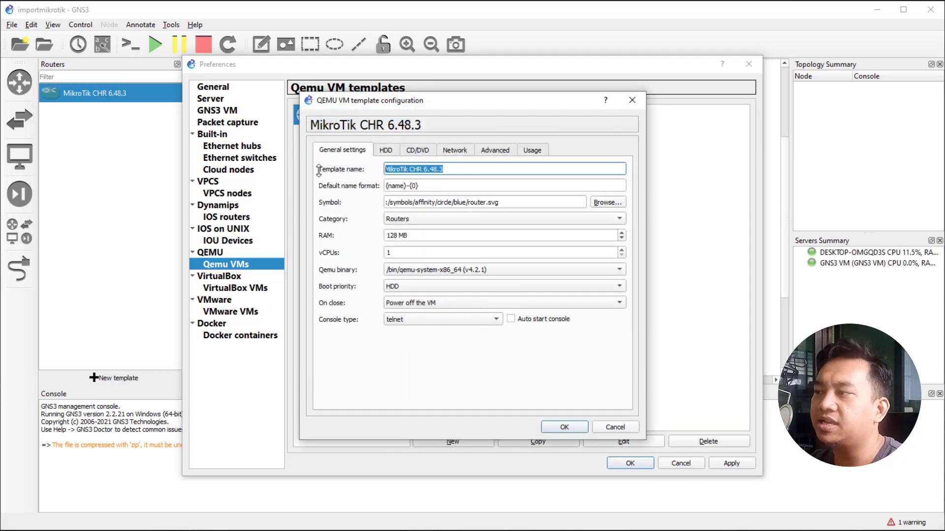
{"action": "left_click", "coordinate": [466, 169]}
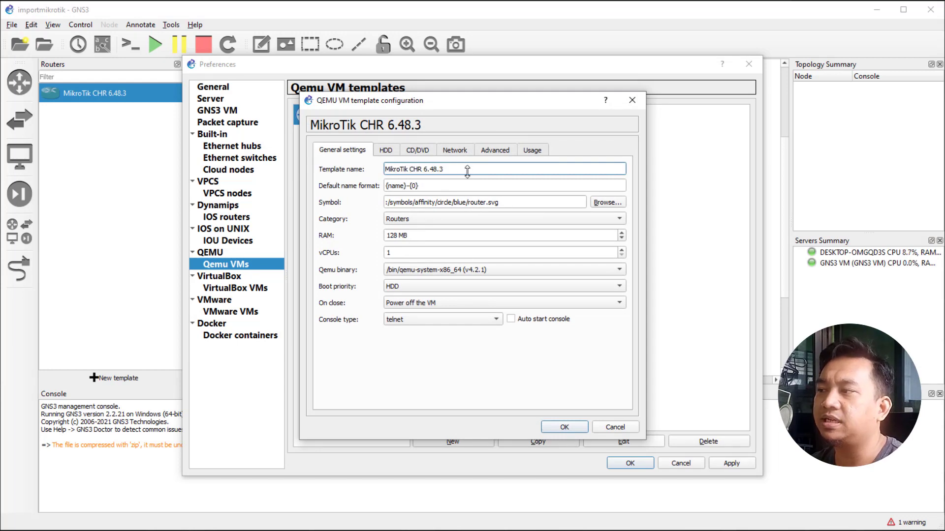
{"action": "triple_click", "coordinate": [464, 170]}
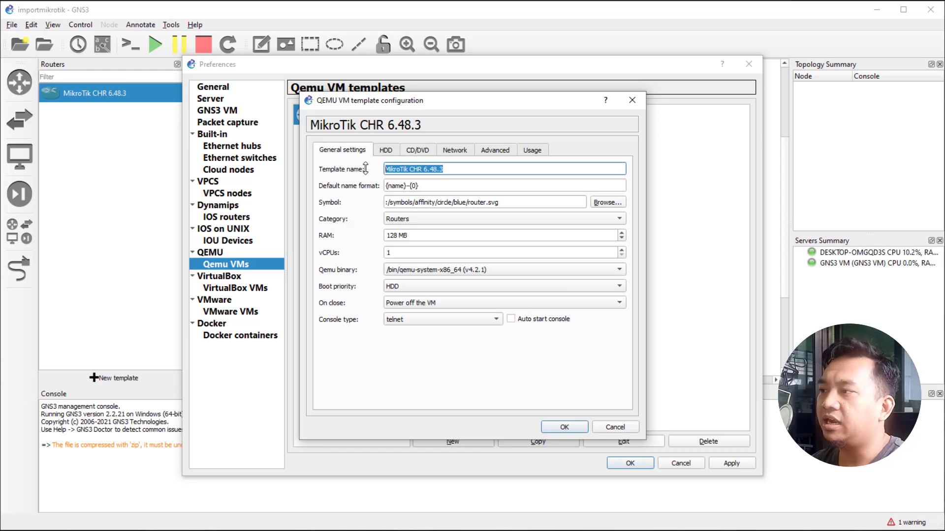
{"action": "type", "text": "RB"}
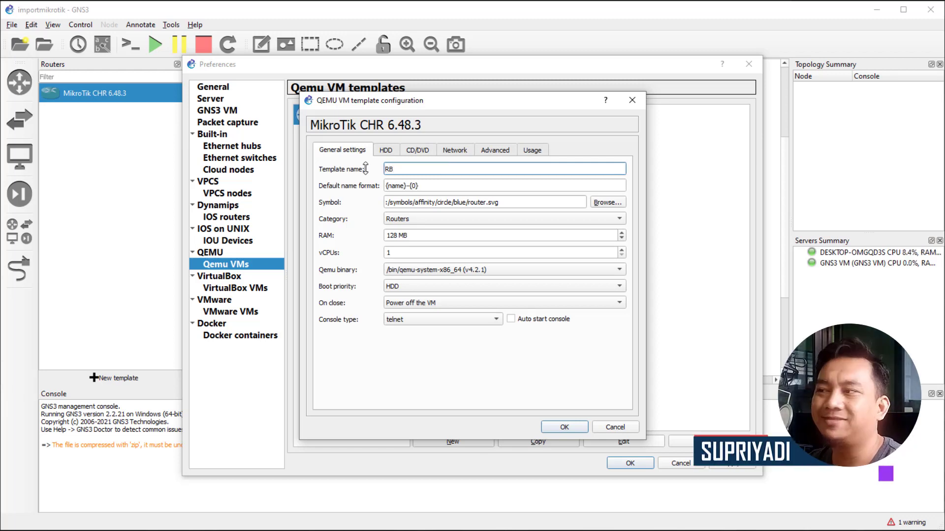
{"action": "left_click", "coordinate": [565, 427]}
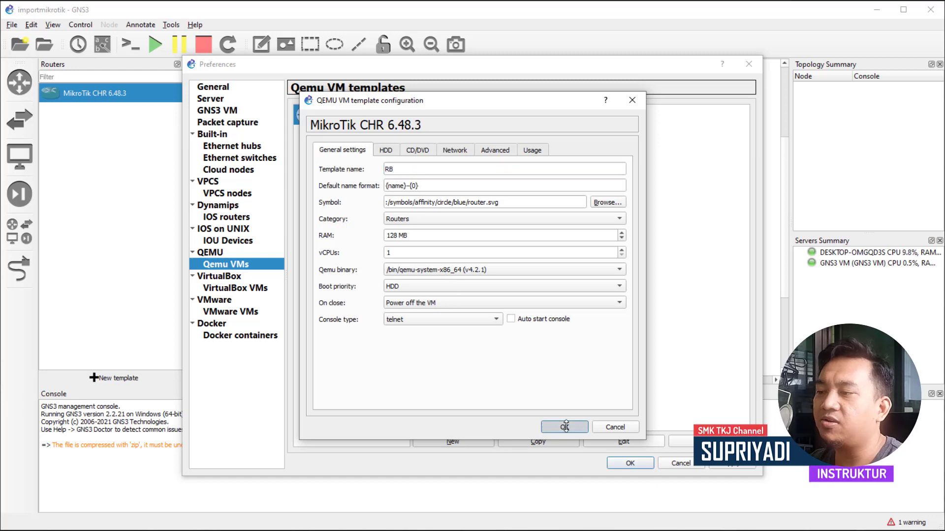
Review the RB template's details, then apply and save the preferences.
{"action": "left_click", "coordinate": [340, 152]}
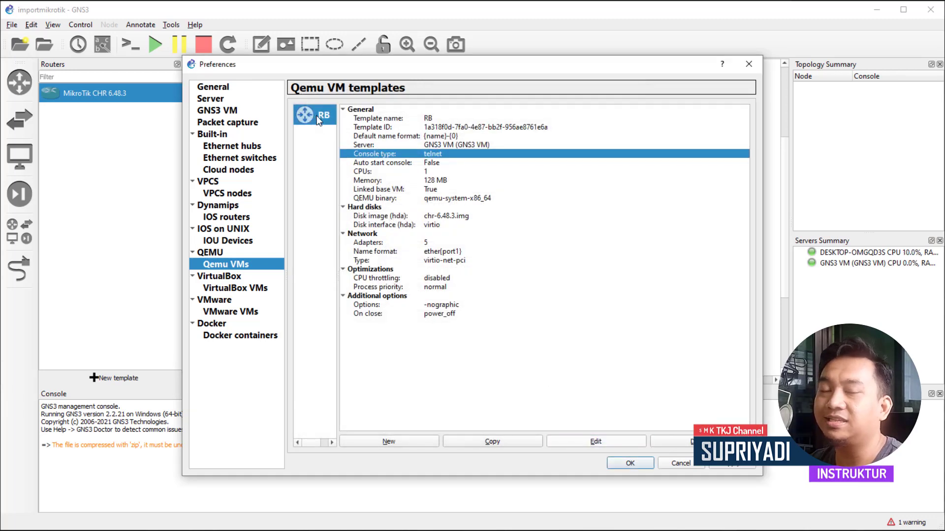
{"action": "left_click", "coordinate": [321, 244]}
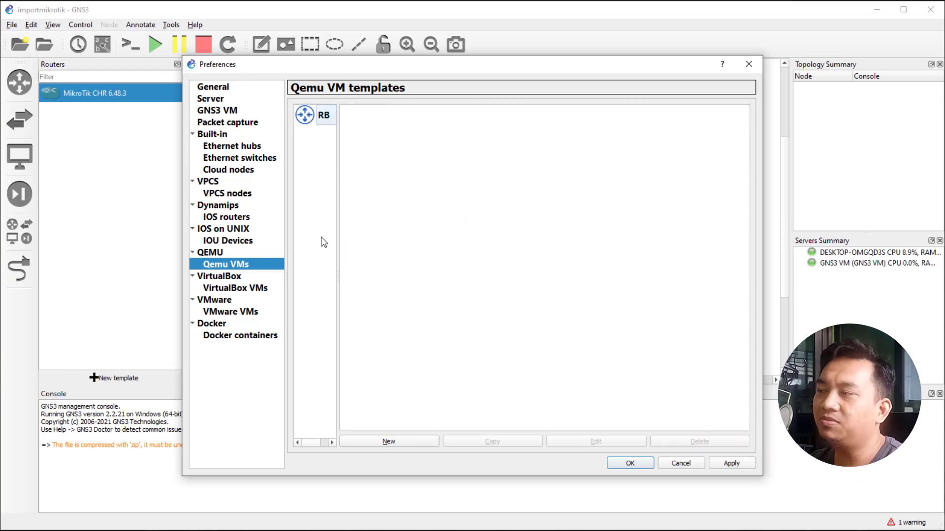
{"action": "left_click", "coordinate": [334, 121]}
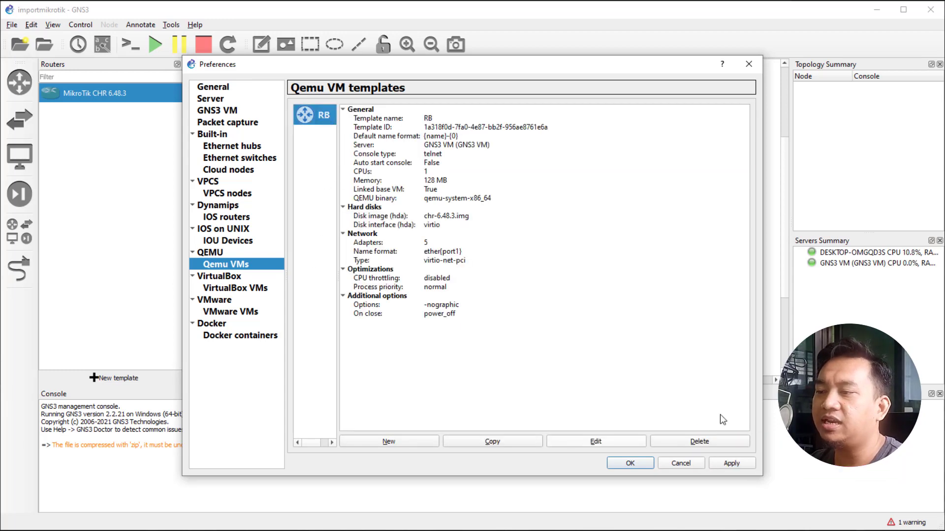
{"action": "left_click", "coordinate": [742, 465]}
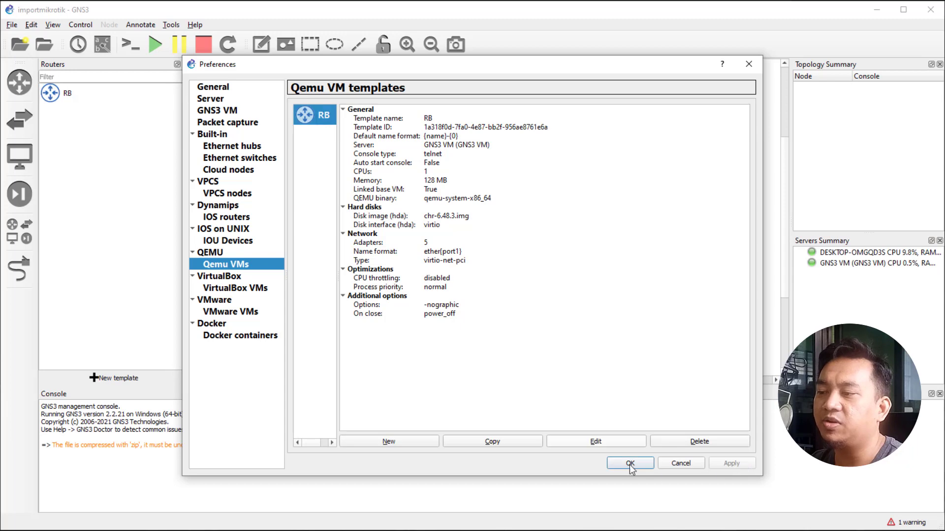
{"action": "left_click", "coordinate": [632, 464]}
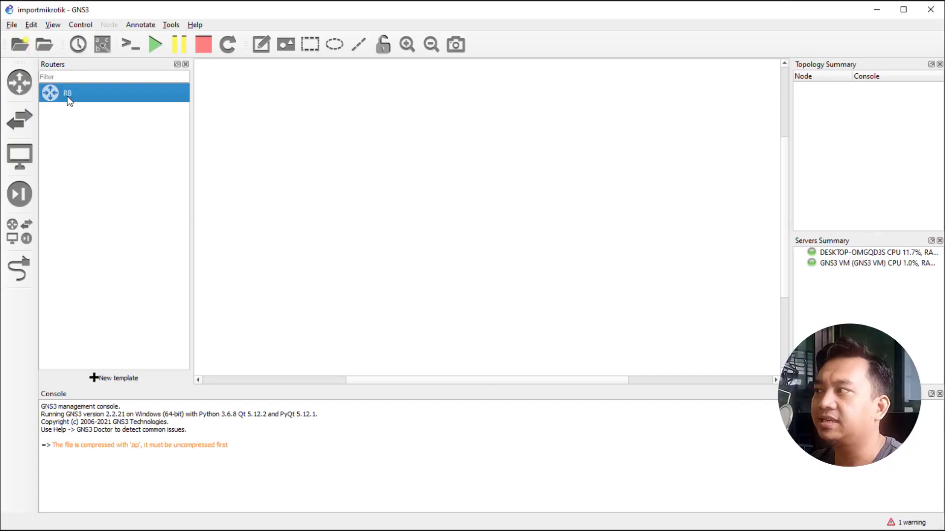
{"action": "left_click_drag", "start_coordinate": [67, 96], "coordinate": [288, 121]}
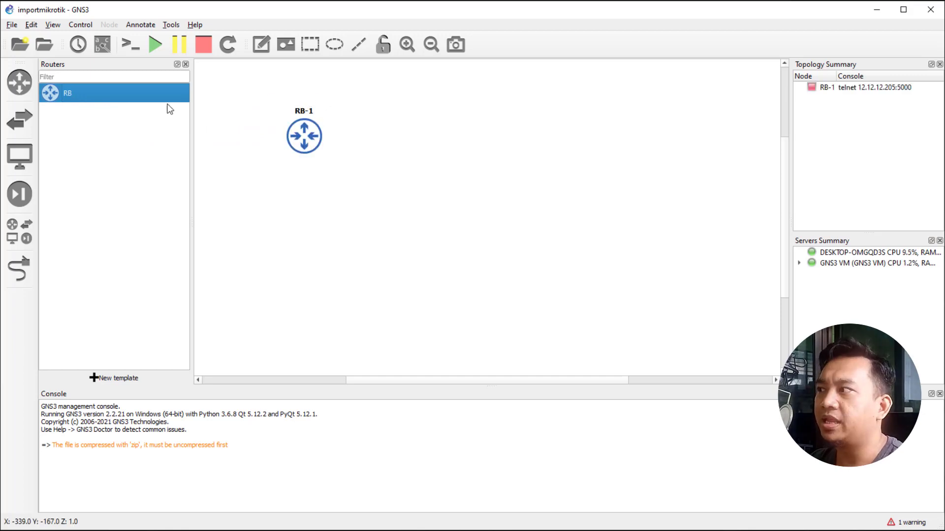
{"action": "left_click_drag", "start_coordinate": [81, 93], "coordinate": [450, 140]}
{"action": "left_click_drag", "start_coordinate": [108, 93], "coordinate": [353, 262]}
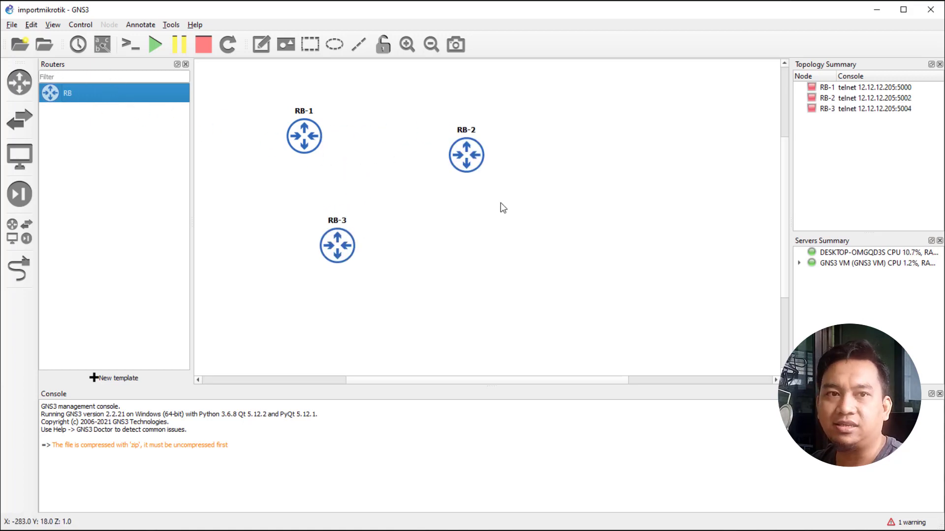
{"action": "left_click_drag", "start_coordinate": [426, 88], "coordinate": [514, 229]}
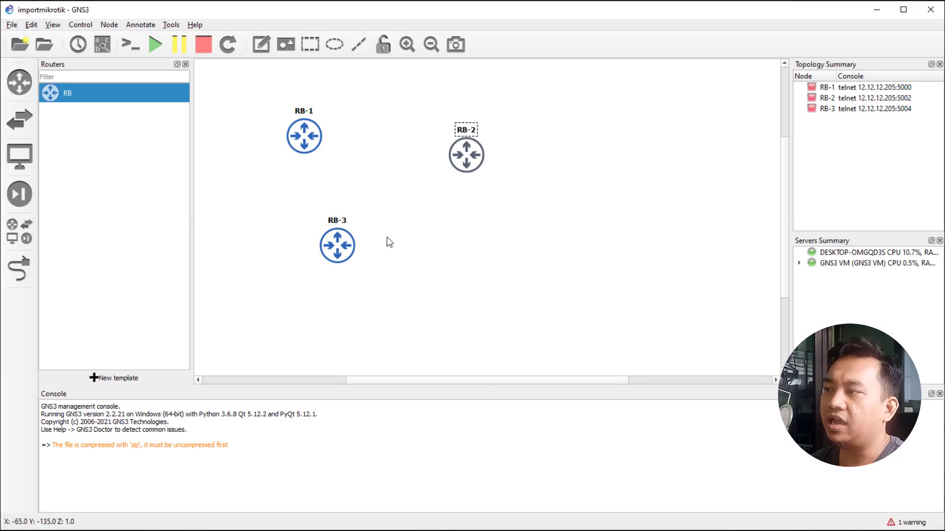
{"action": "left_click_drag", "start_coordinate": [292, 204], "coordinate": [416, 275]}
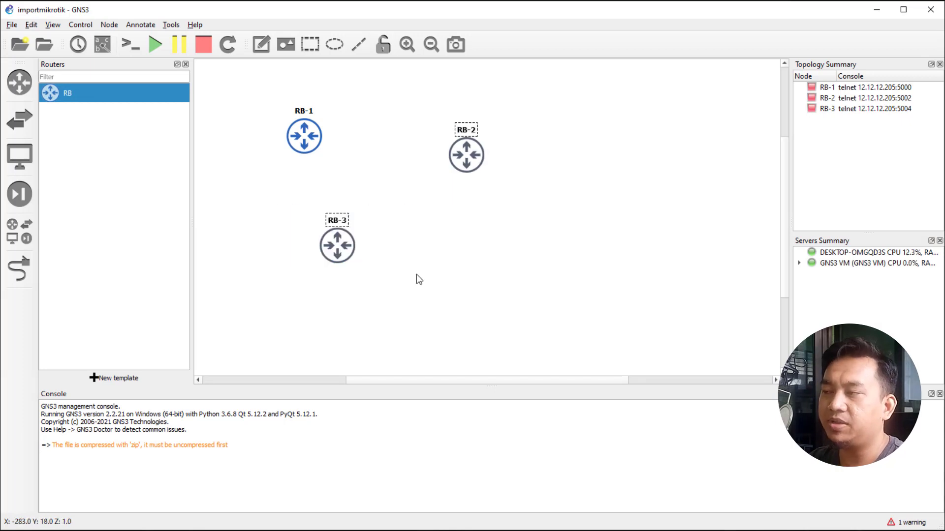
{"action": "key", "text": "Delete"}
{"action": "left_click", "coordinate": [492, 287]}
{"action": "left_click_drag", "start_coordinate": [260, 98], "coordinate": [390, 193]}
{"action": "key", "text": "Delete"}
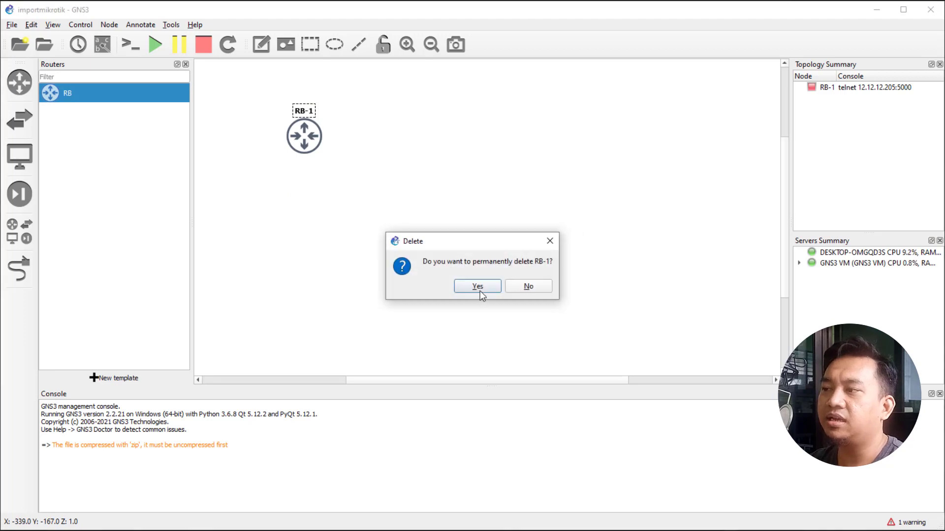
{"action": "left_click", "coordinate": [477, 286]}
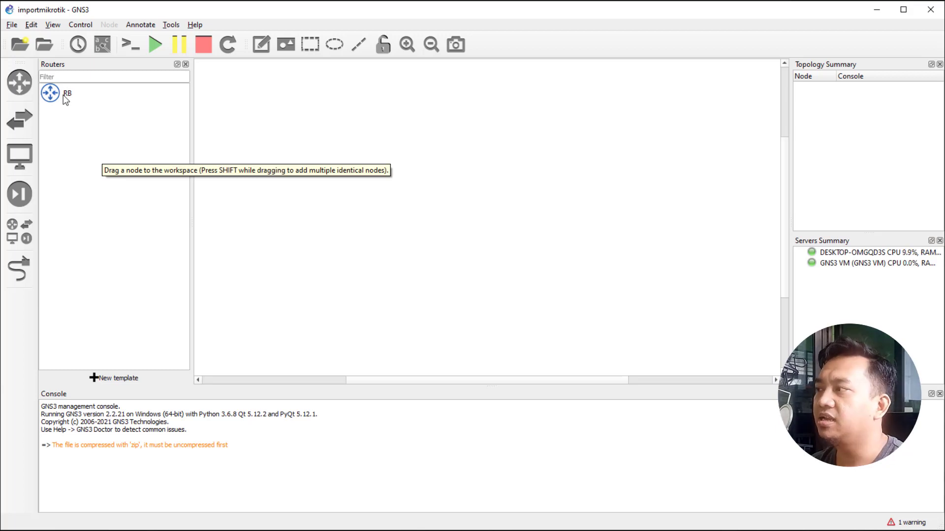
Drag the RB template onto the canvas with node count 4, creating RB-1 to RB-4.
{"action": "left_click_drag", "start_coordinate": [59, 95], "coordinate": [370, 149]}
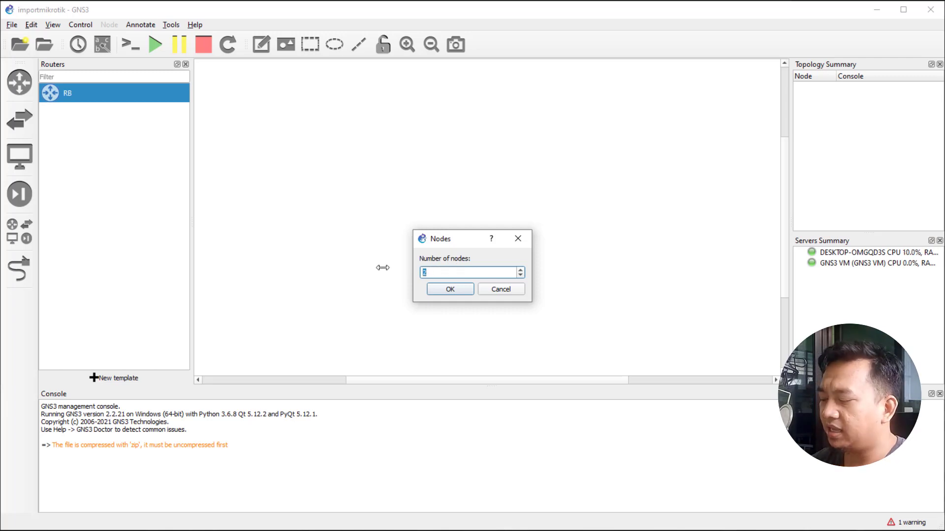
{"action": "type", "text": "4"}
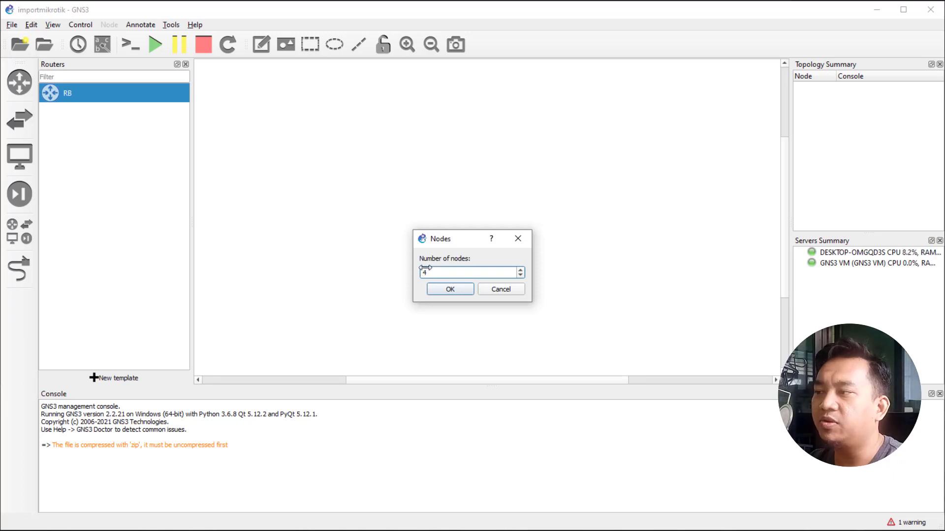
{"action": "left_click", "coordinate": [449, 289]}
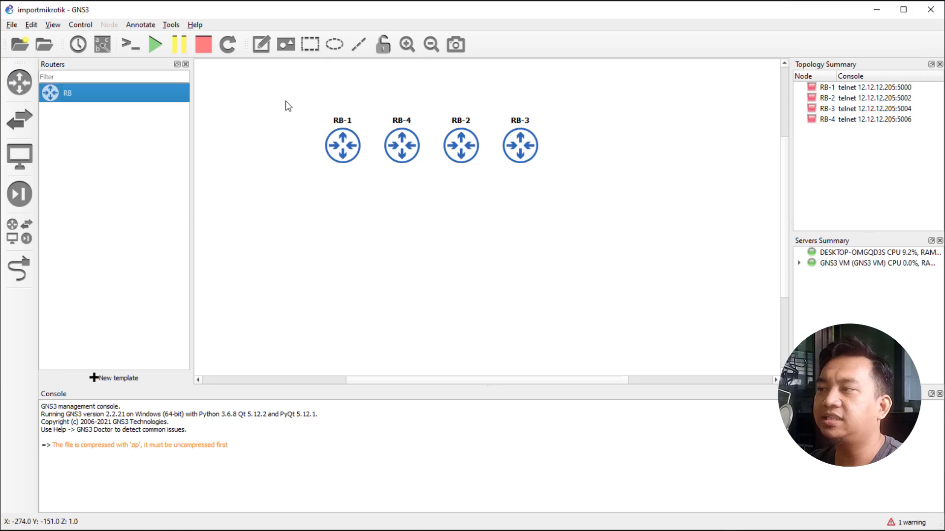
Select all four RB routers and start them together.
{"action": "left_click_drag", "start_coordinate": [283, 100], "coordinate": [592, 207]}
{"action": "right_click", "coordinate": [402, 149]}
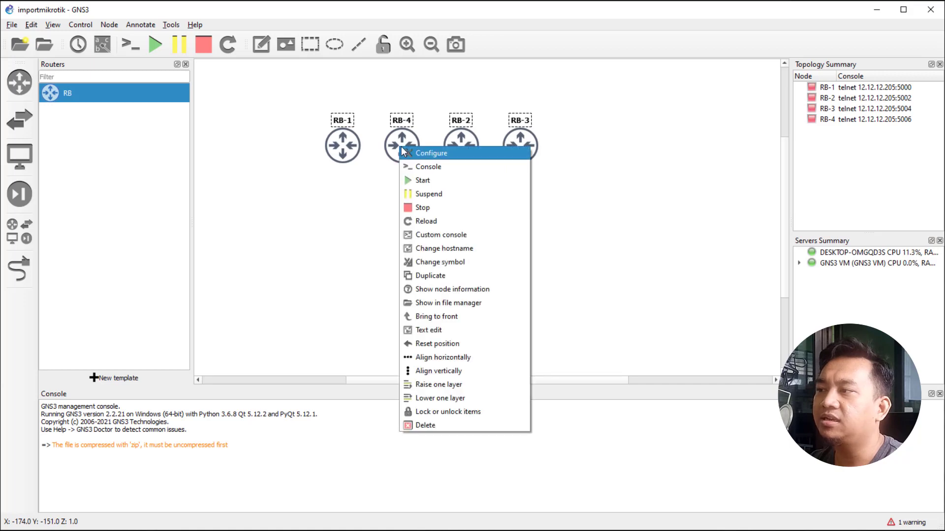
{"action": "left_click", "coordinate": [422, 180]}
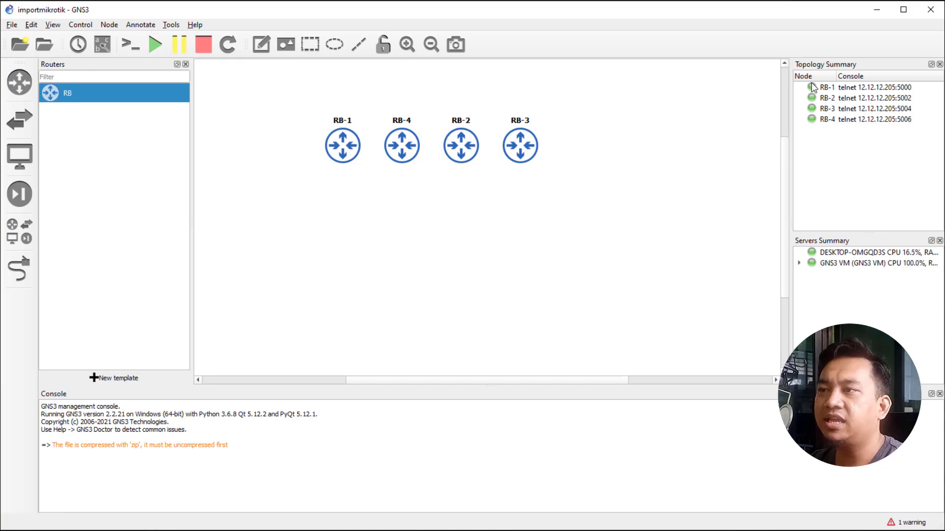
Open RB-1's console in a terminal window.
{"action": "left_click_drag", "start_coordinate": [829, 89], "coordinate": [807, 149]}
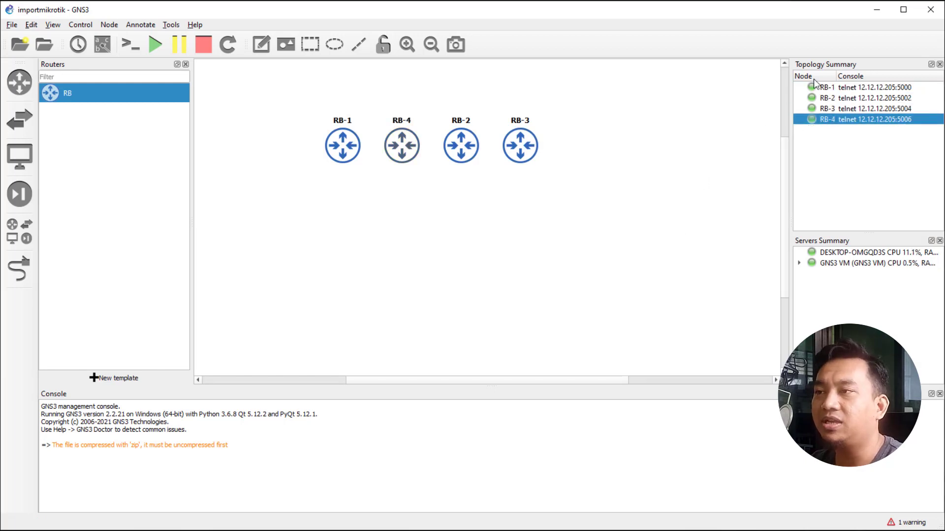
{"action": "left_click_drag", "start_coordinate": [822, 88], "coordinate": [819, 122]}
{"action": "left_click", "coordinate": [466, 236]}
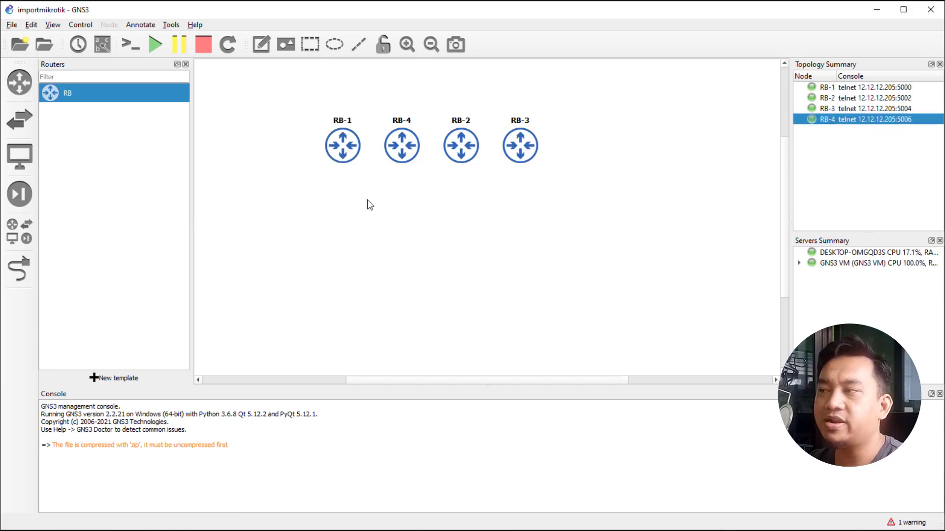
{"action": "left_click_drag", "start_coordinate": [310, 104], "coordinate": [372, 208]}
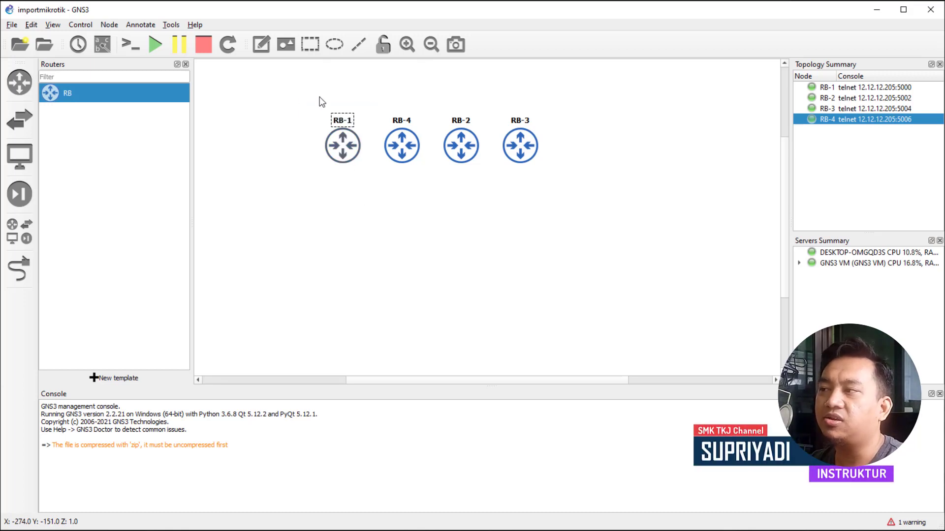
{"action": "right_click", "coordinate": [344, 144]}
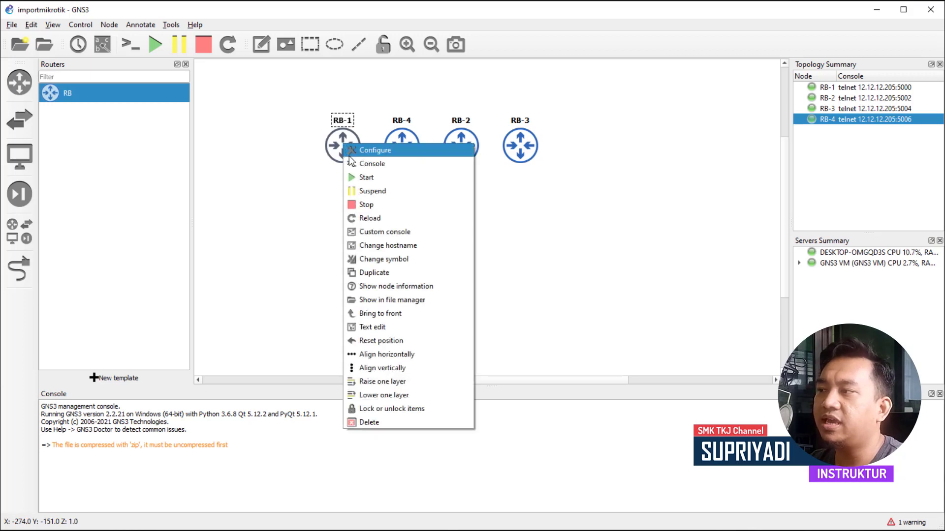
{"action": "left_click", "coordinate": [393, 165]}
Log in to RB-1 as admin with an empty password, answering n to the license prompt.
{"action": "left_click_drag", "start_coordinate": [215, 46], "coordinate": [389, 20]}
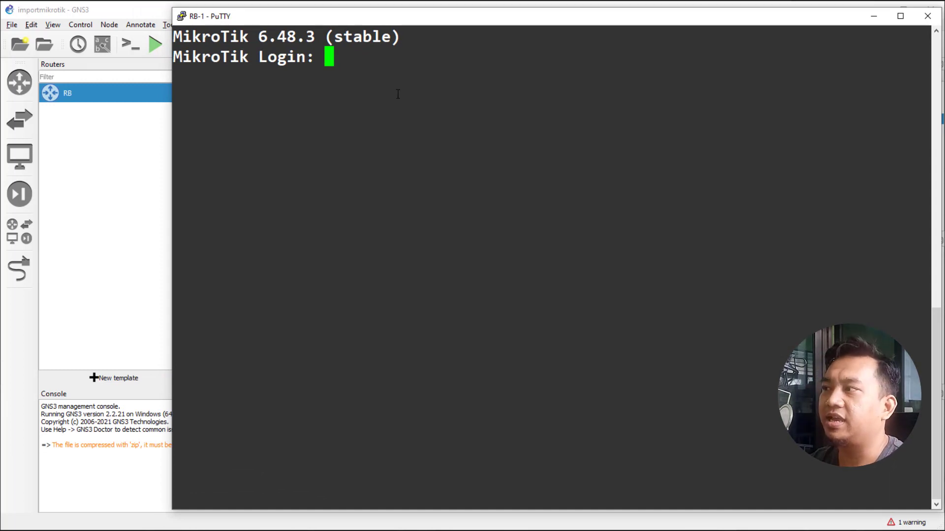
{"action": "type", "text": "ADMI"}
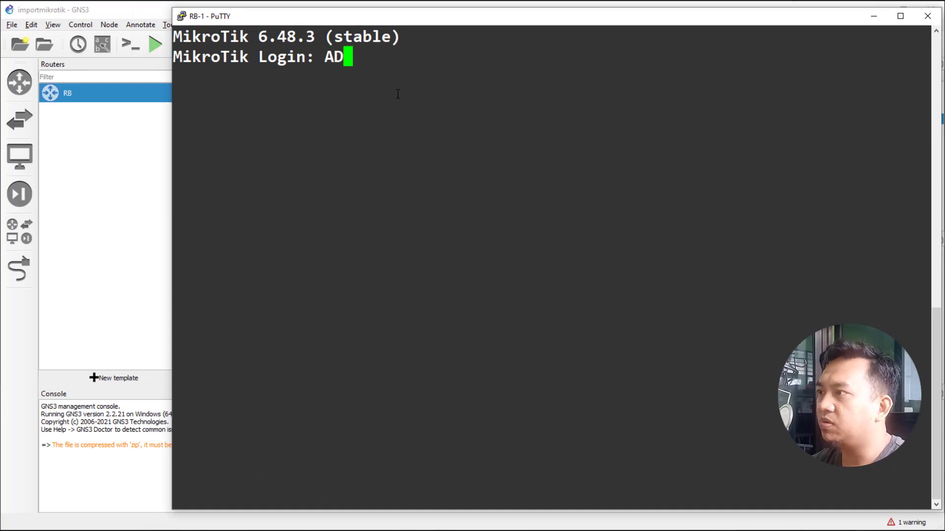
{"action": "key", "text": "BackSpace"}
{"action": "key", "text": "BackSpace"}
{"action": "key", "text": "BackSpace"}
{"action": "key", "text": "BackSpace"}
{"action": "type", "text": "admin"}
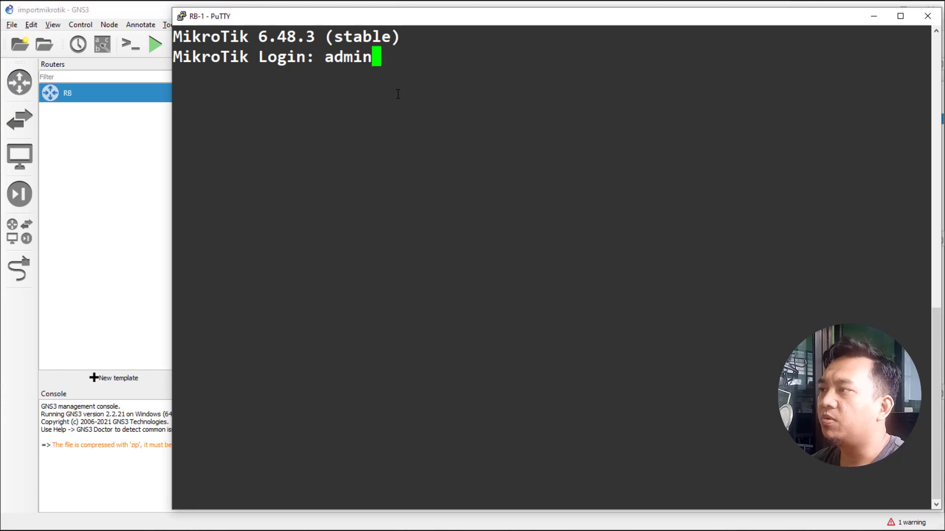
{"action": "key", "text": "Return"}
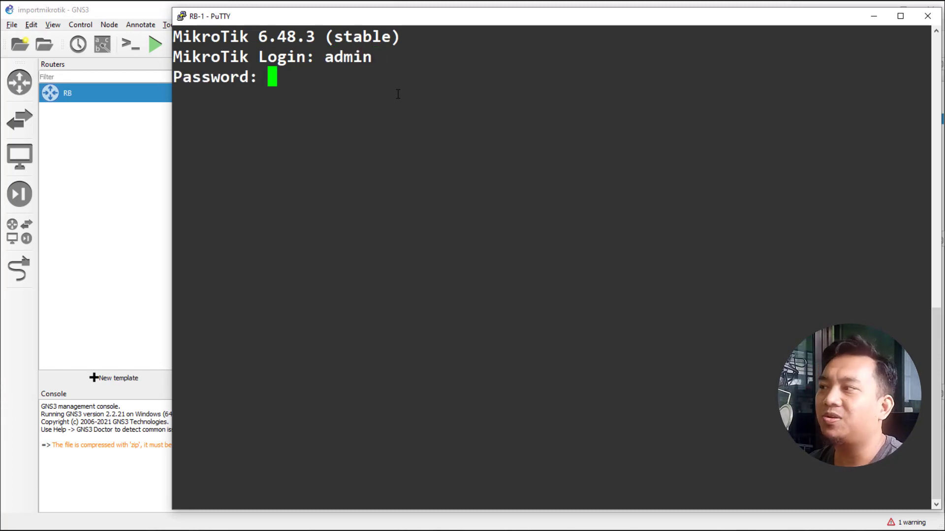
{"action": "key", "text": "Return"}
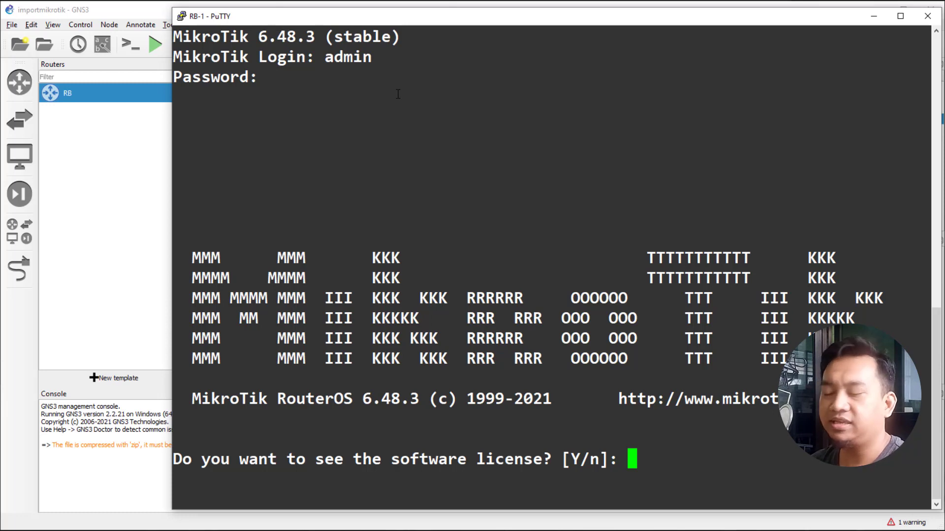
{"action": "type", "text": "n"}
{"action": "key", "text": "Return"}
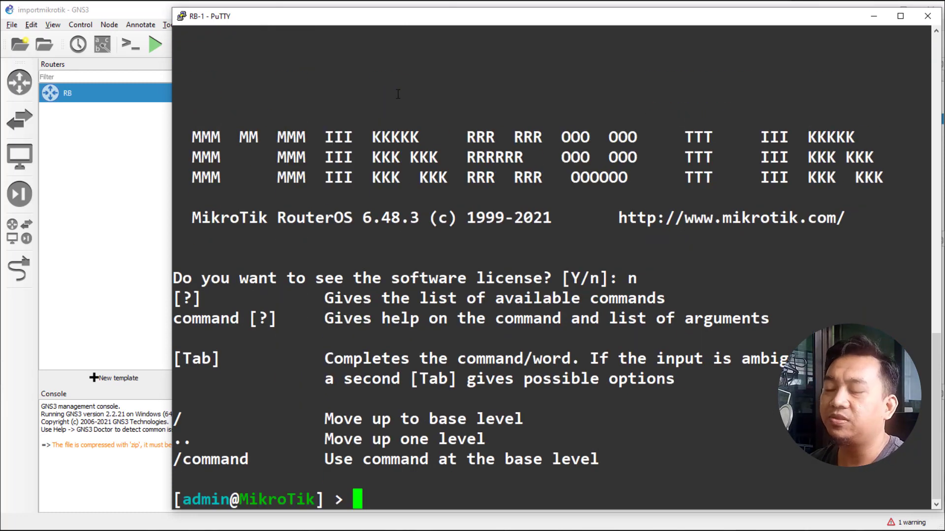